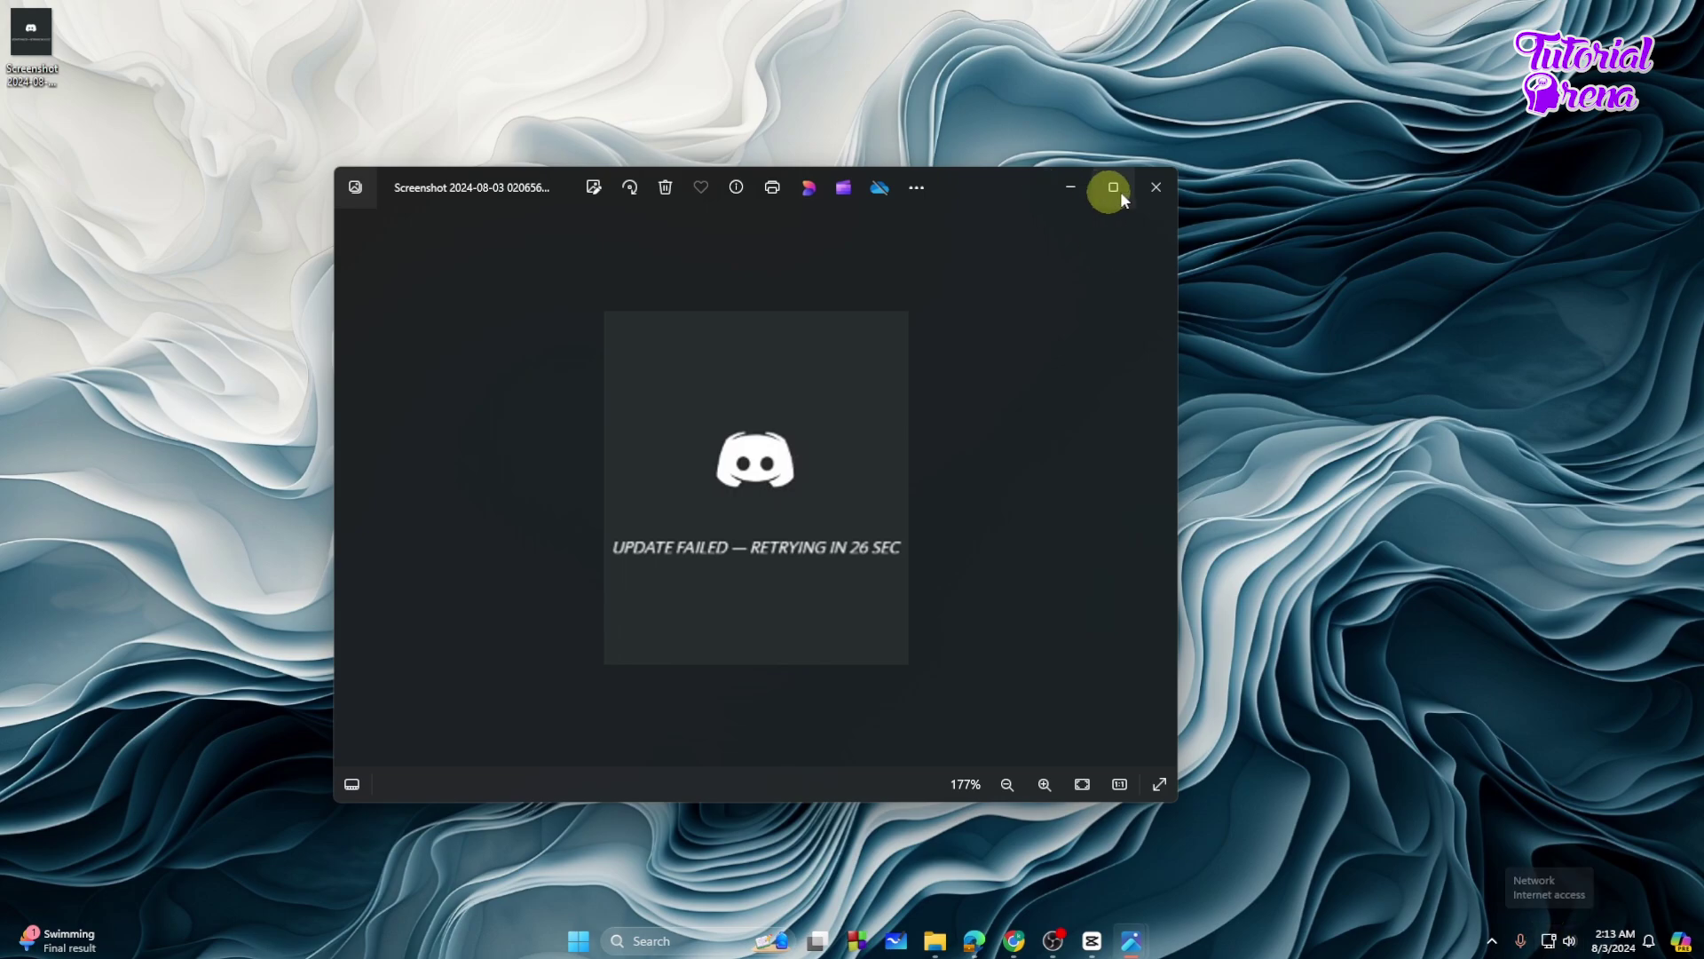
Step: Close the Discord update error screenshot and open Task Manager
click(1156, 190)
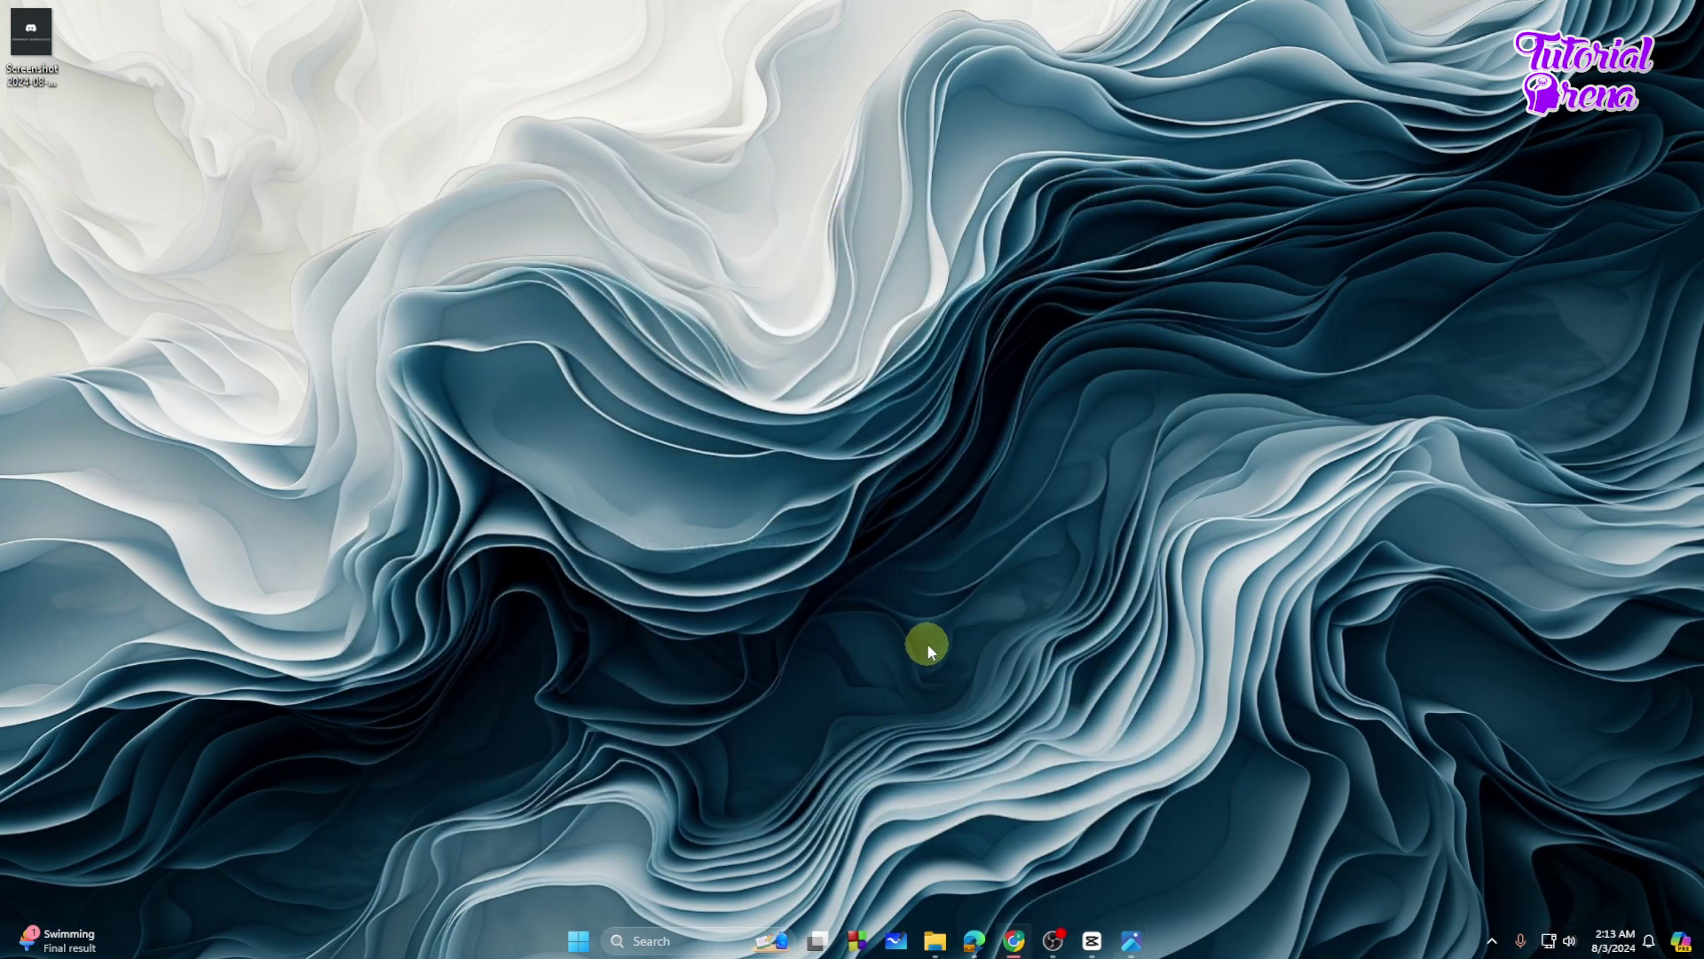
right_click(1296, 944)
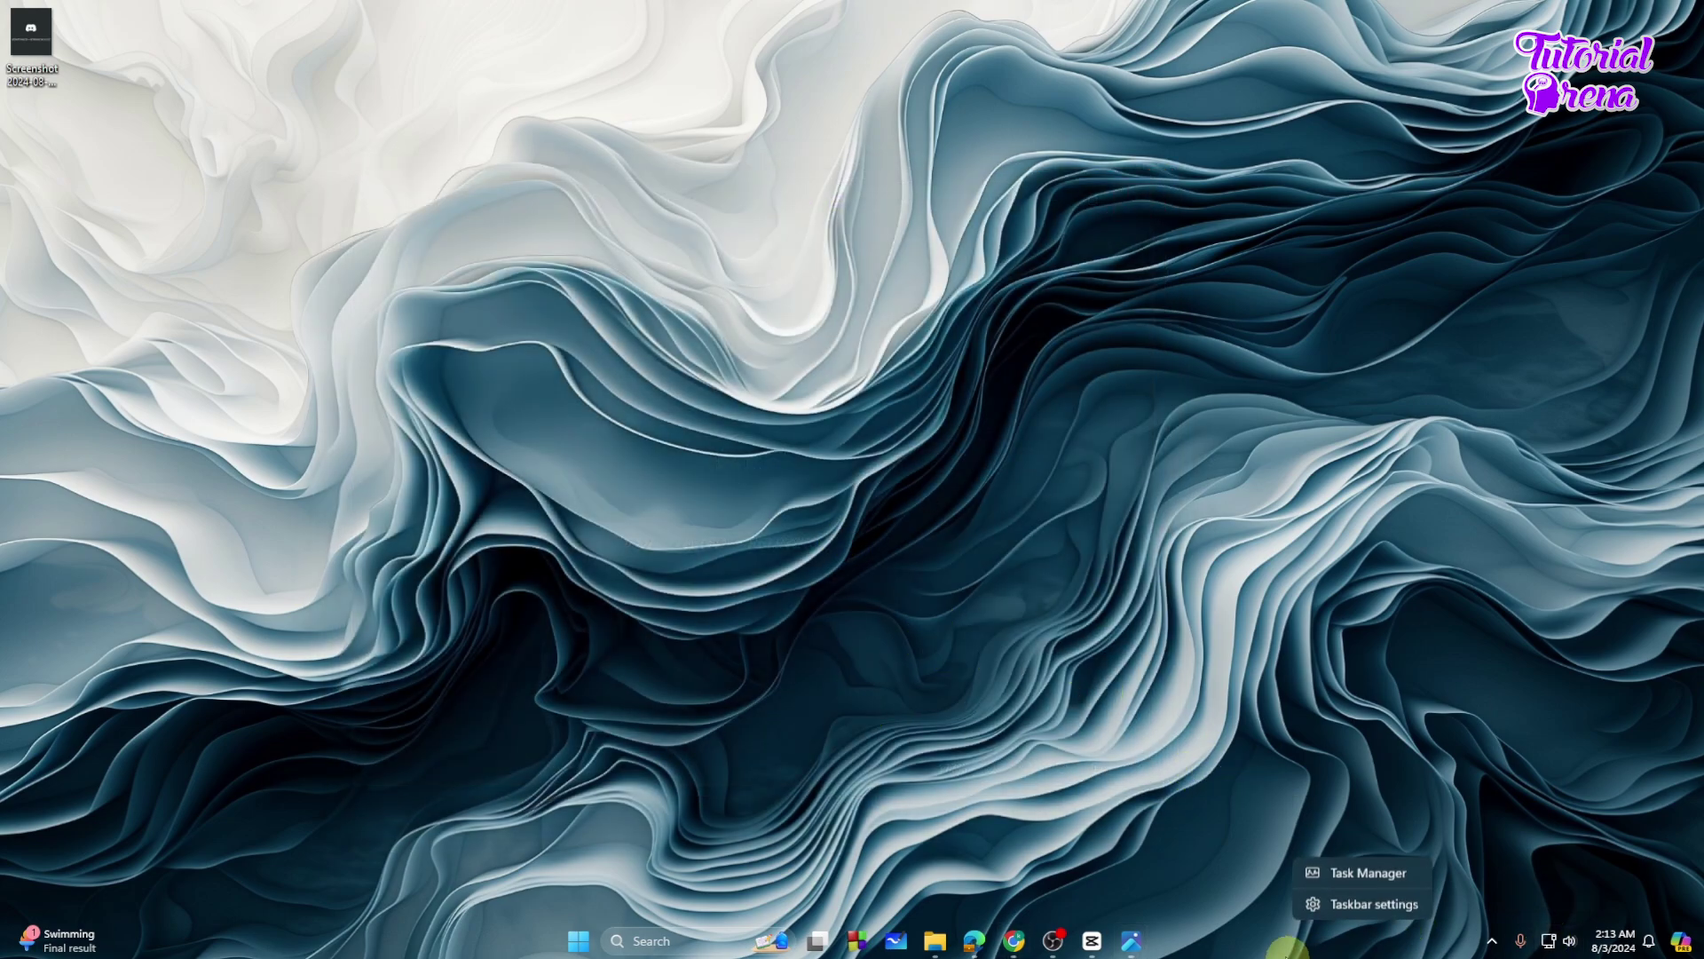
click(1339, 876)
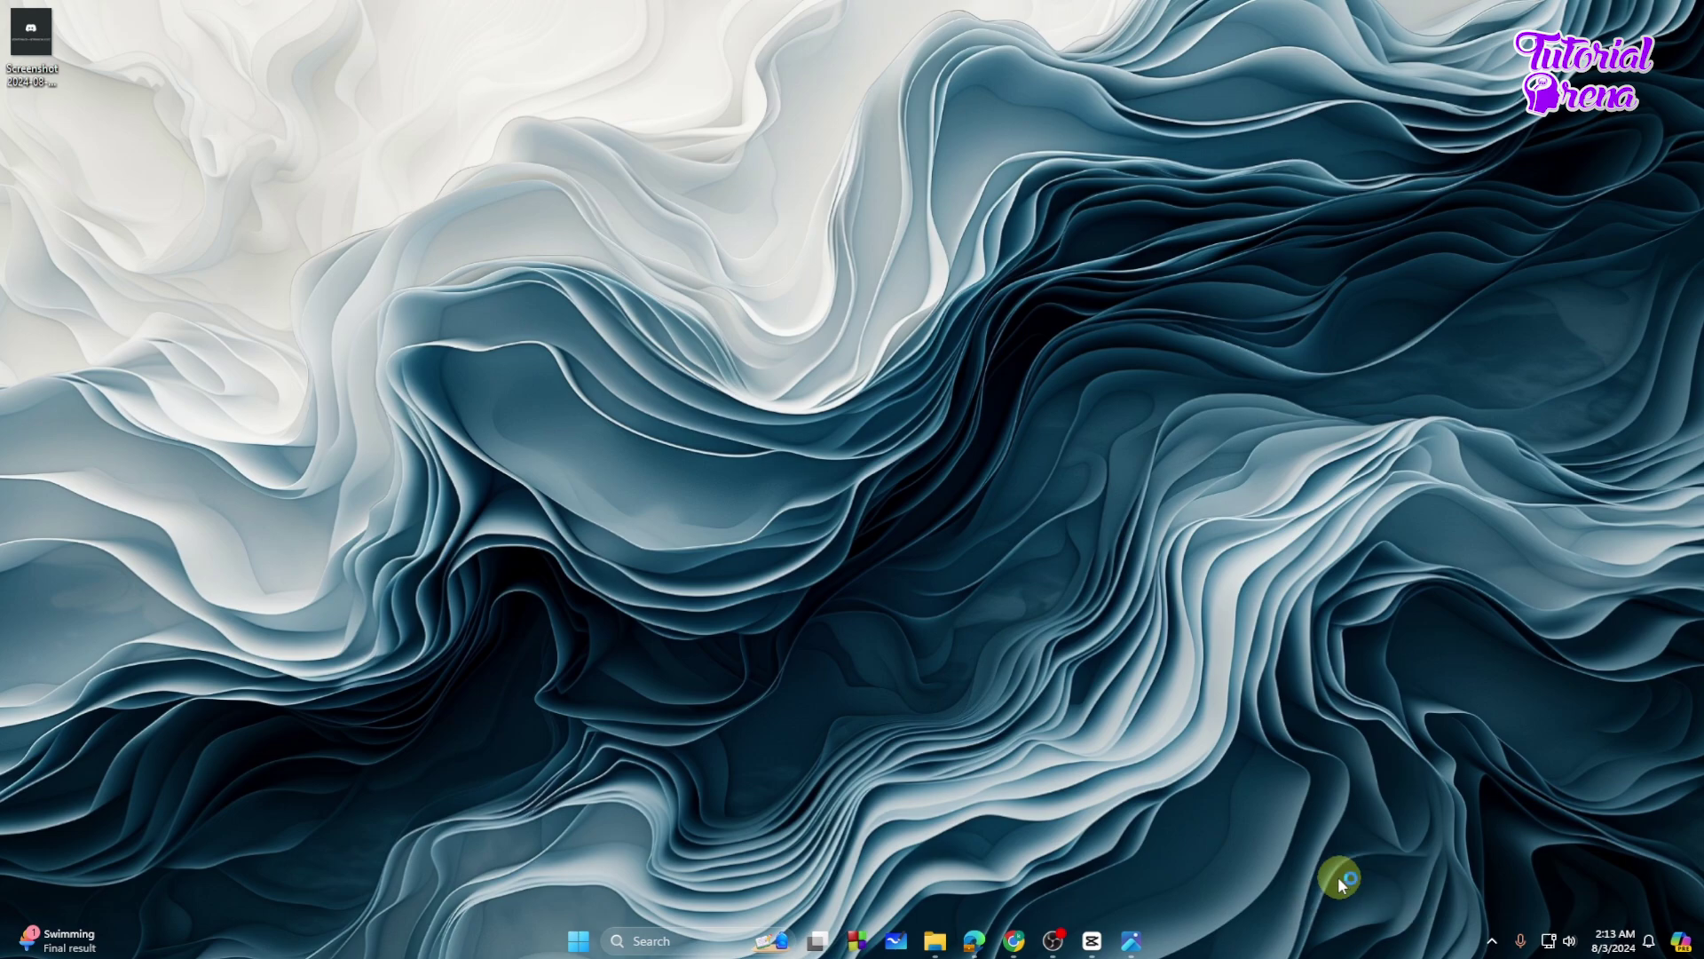
click(646, 943)
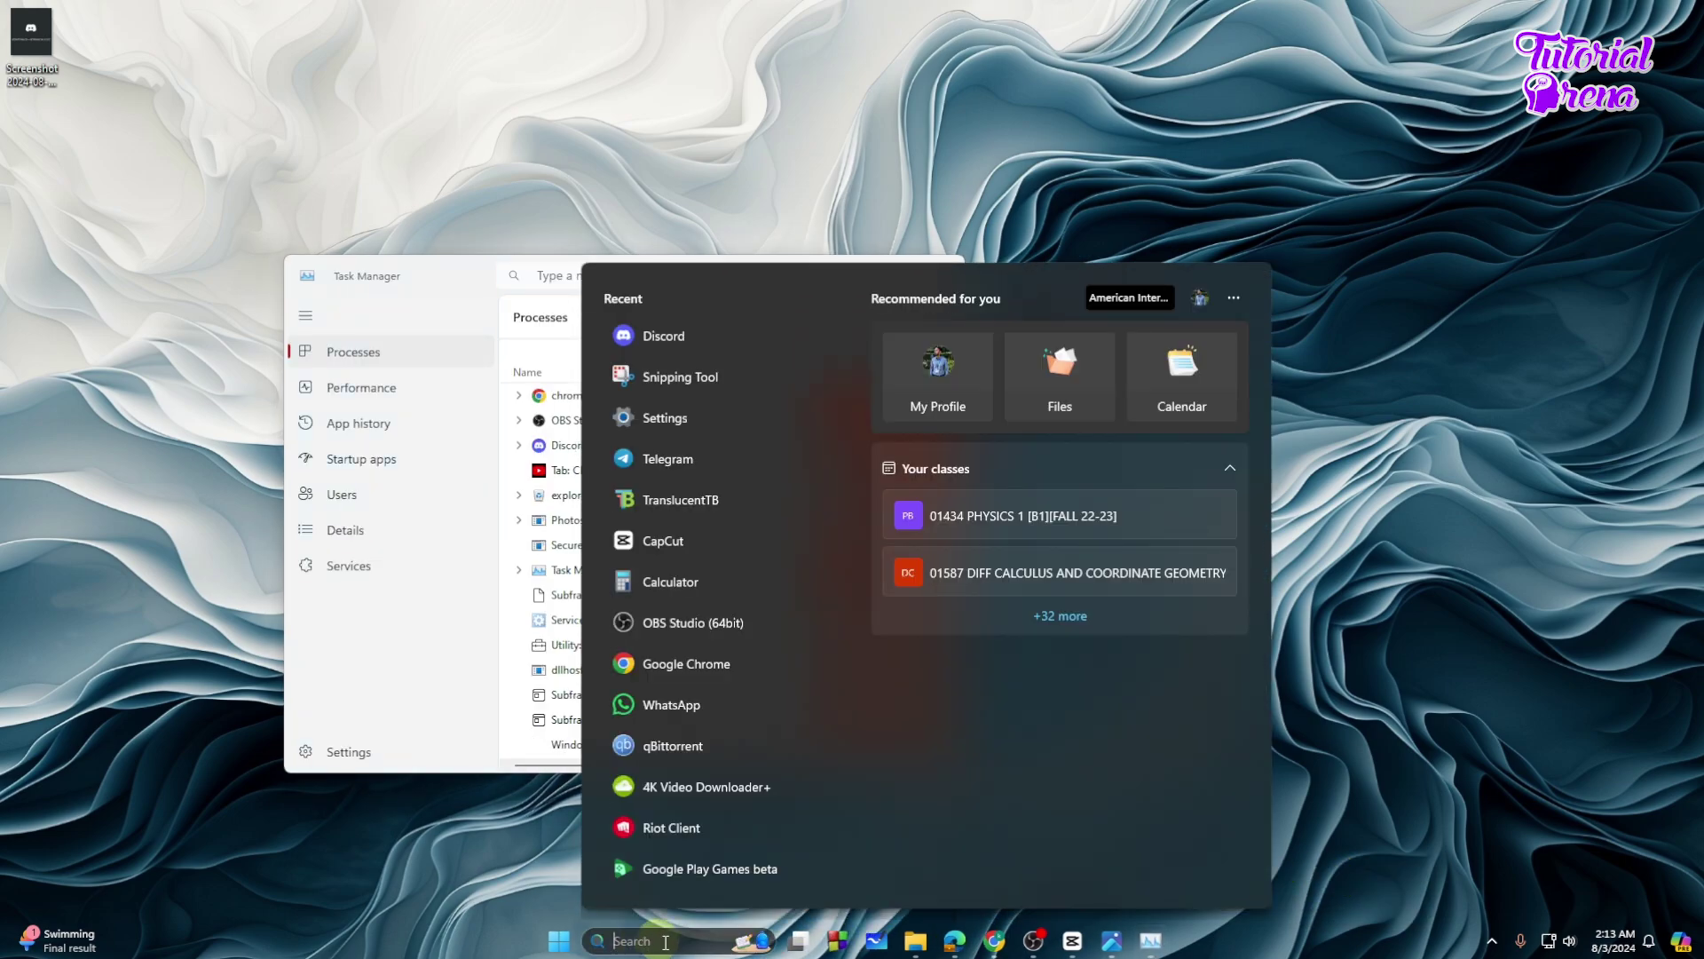
text(tas)
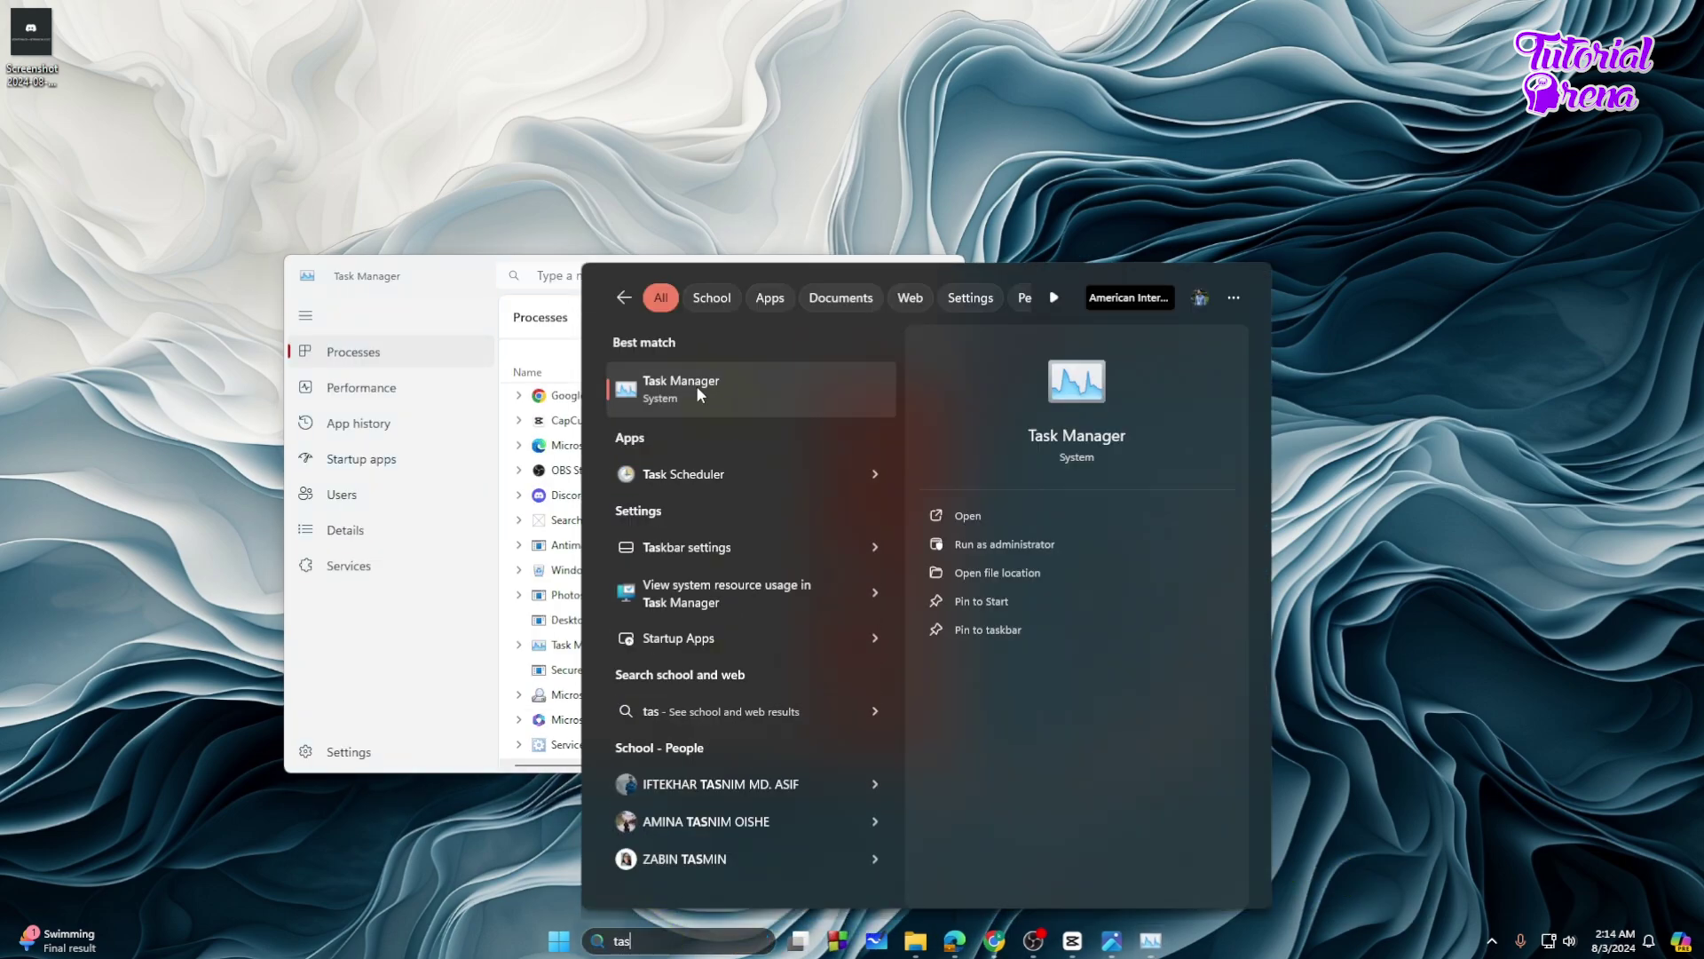
click(494, 276)
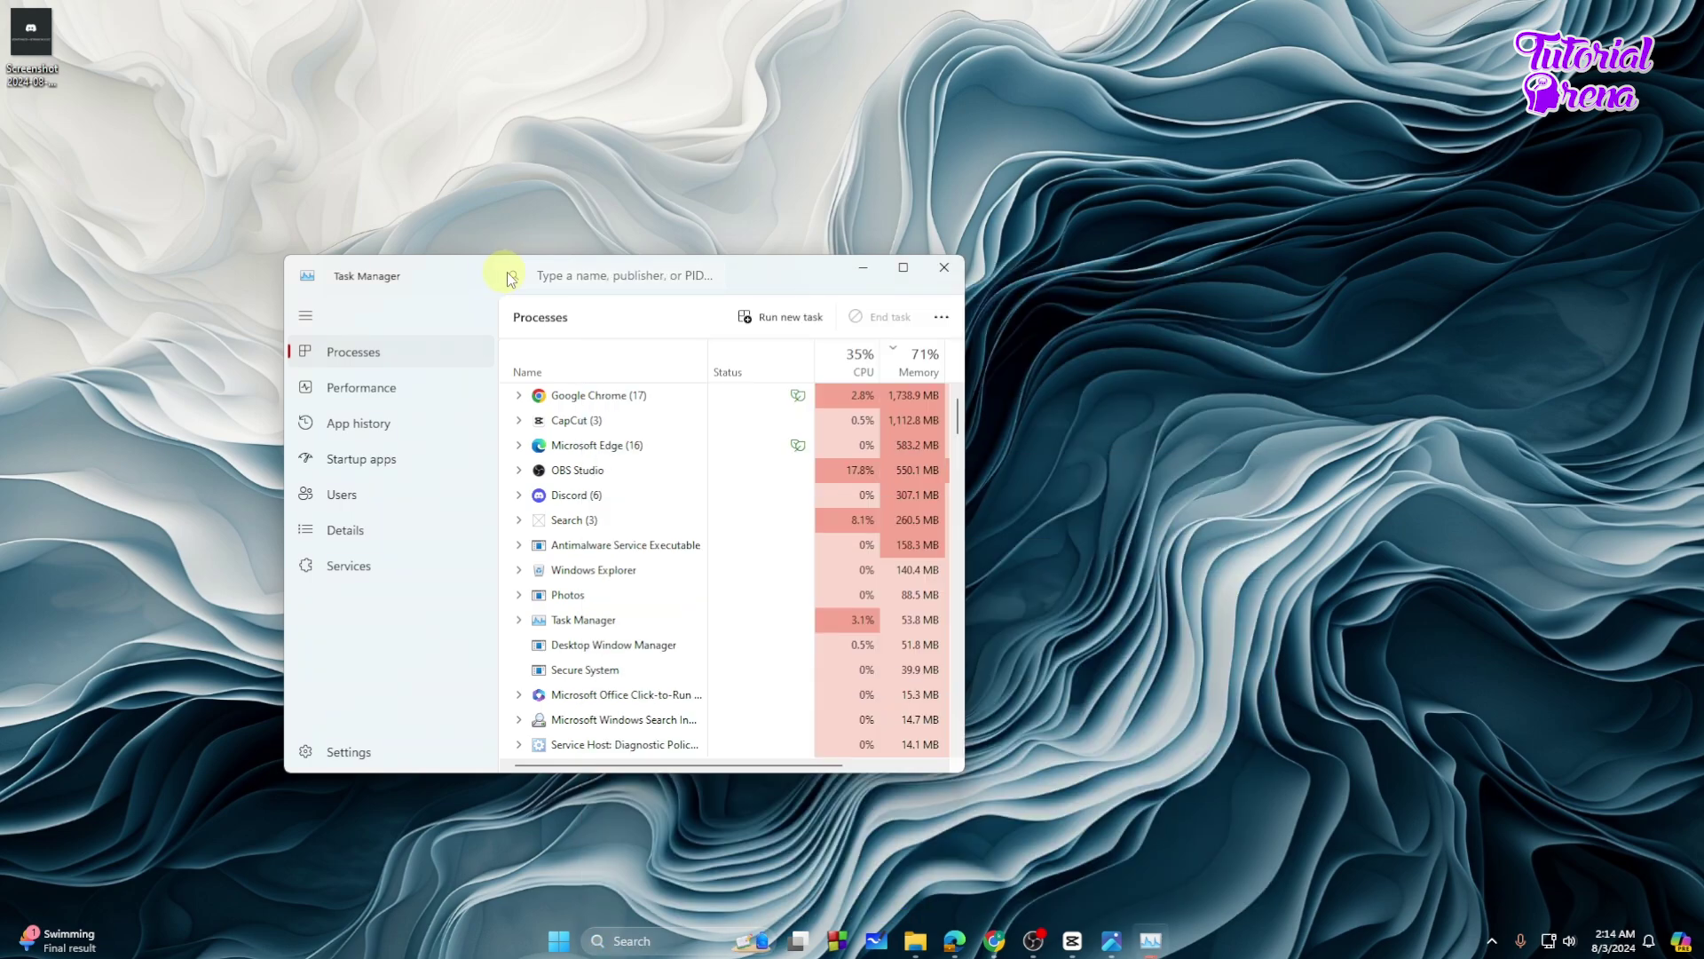
Step: Filter the running processes by "discord" and expand the Discord process group
drag(506, 270, 529, 187)
click(584, 189)
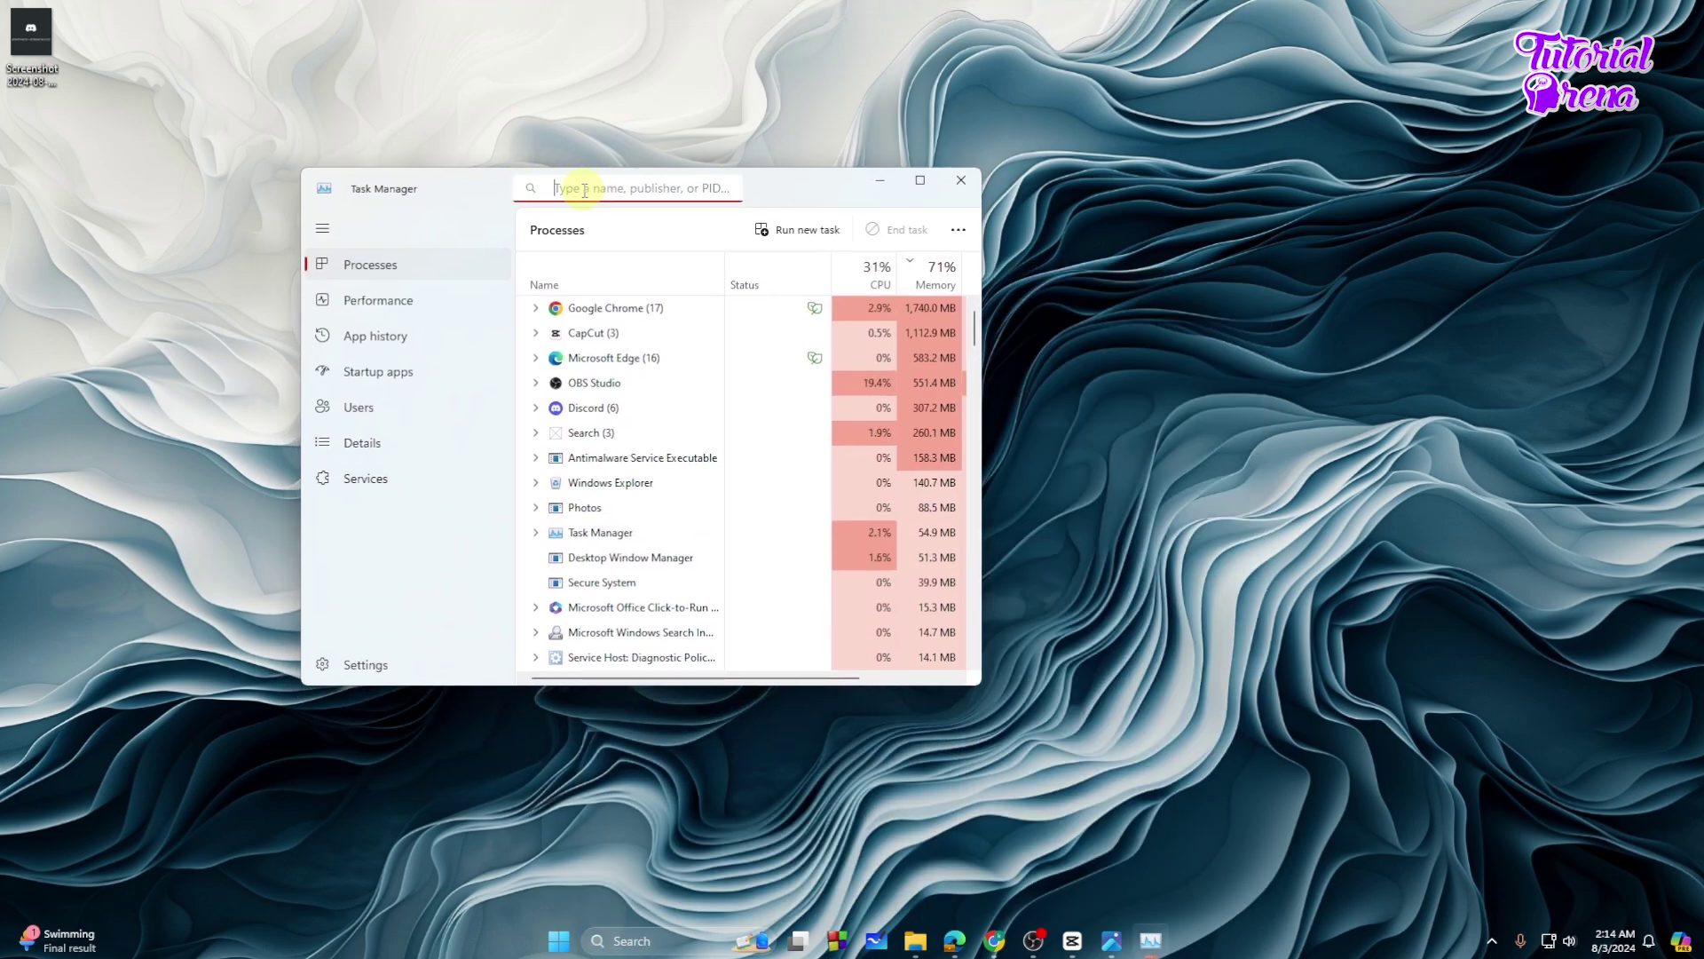
text(discord)
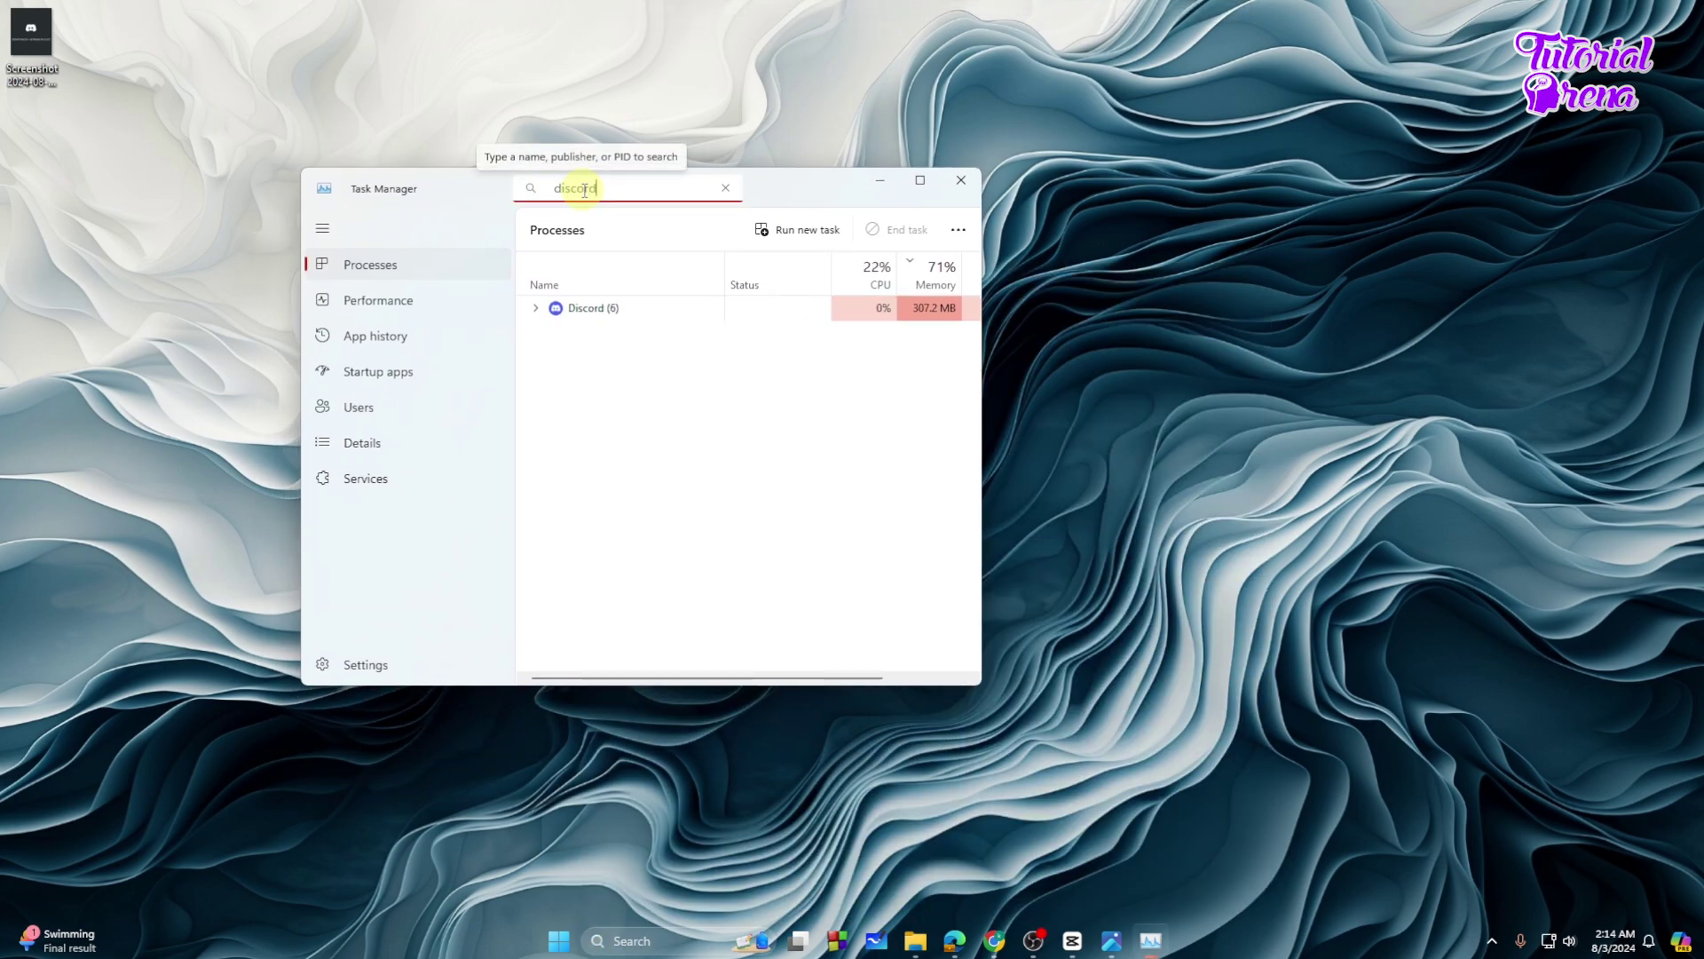
click(537, 308)
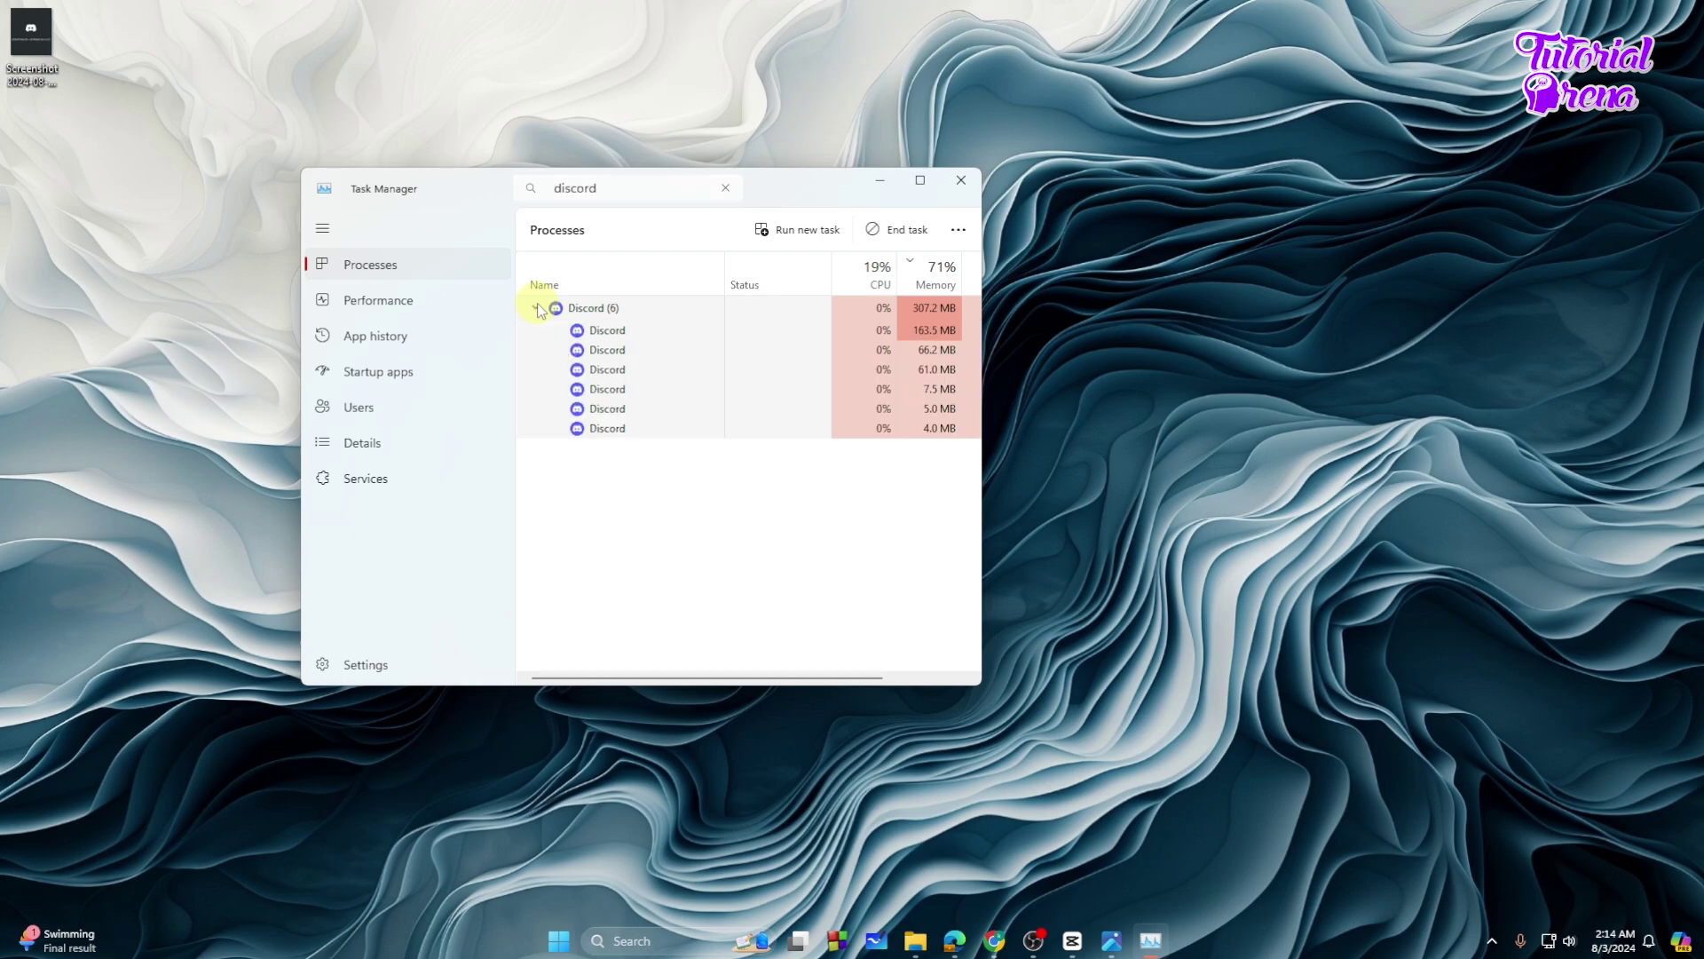
double_click(537, 309)
click(537, 309)
click(537, 309)
Step: Go to the details of the second Discord subprocess and set that Discord.exe process's priority to High
right_click(591, 358)
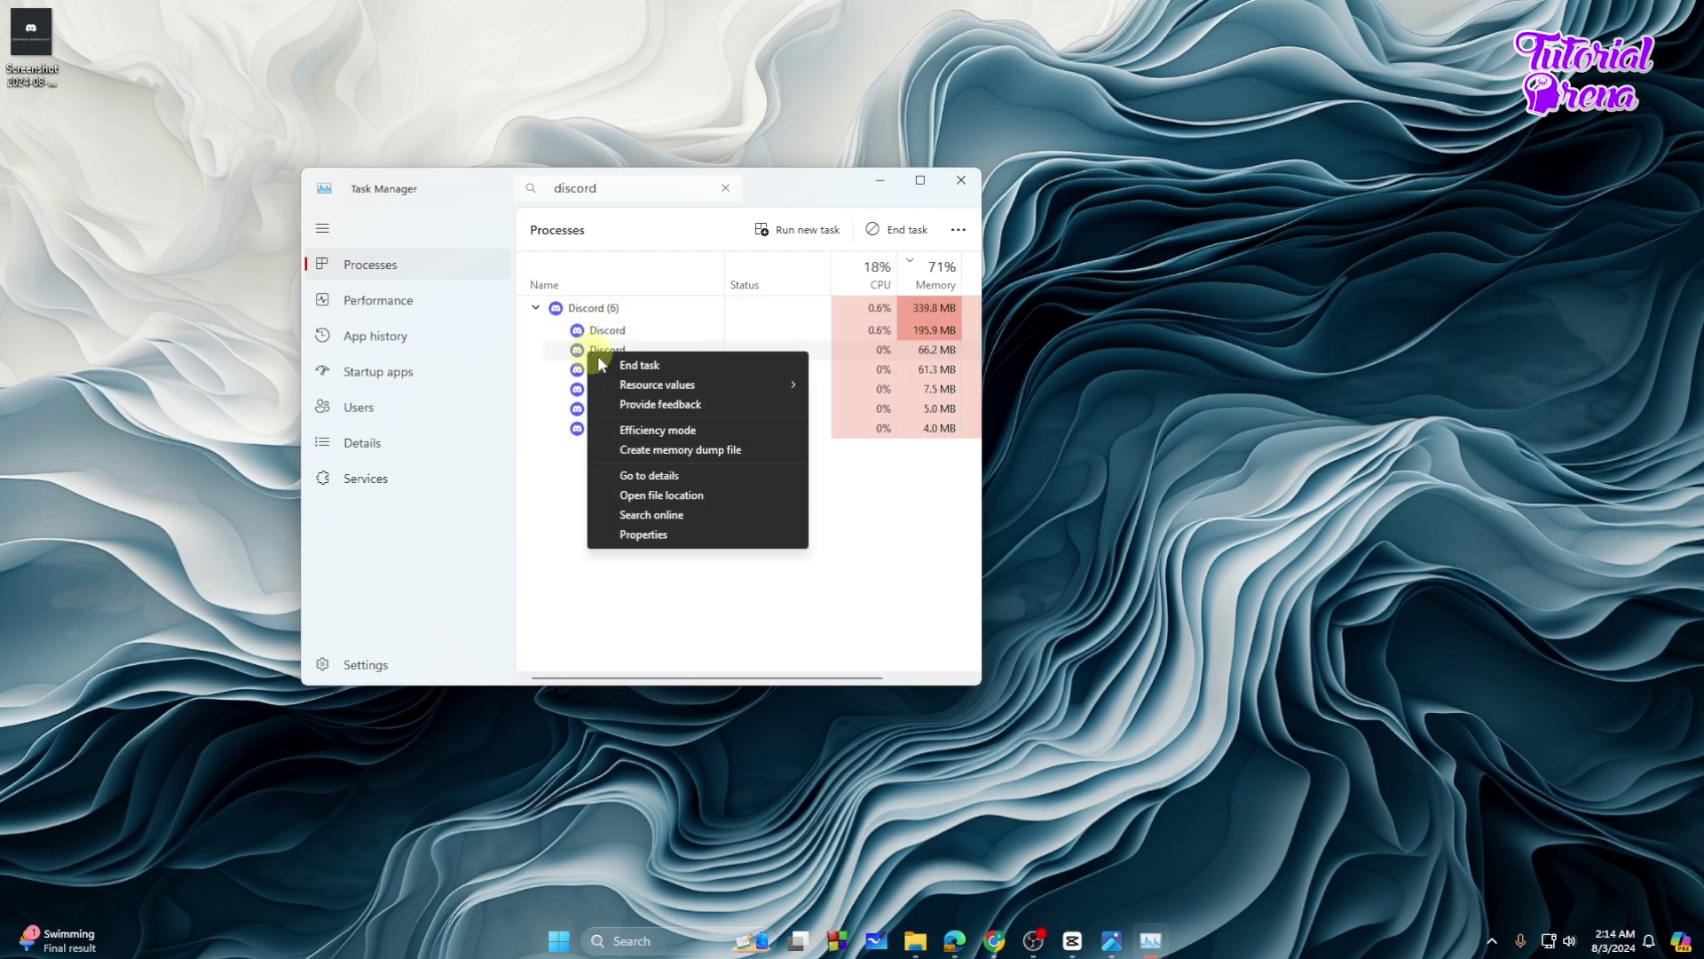
click(666, 480)
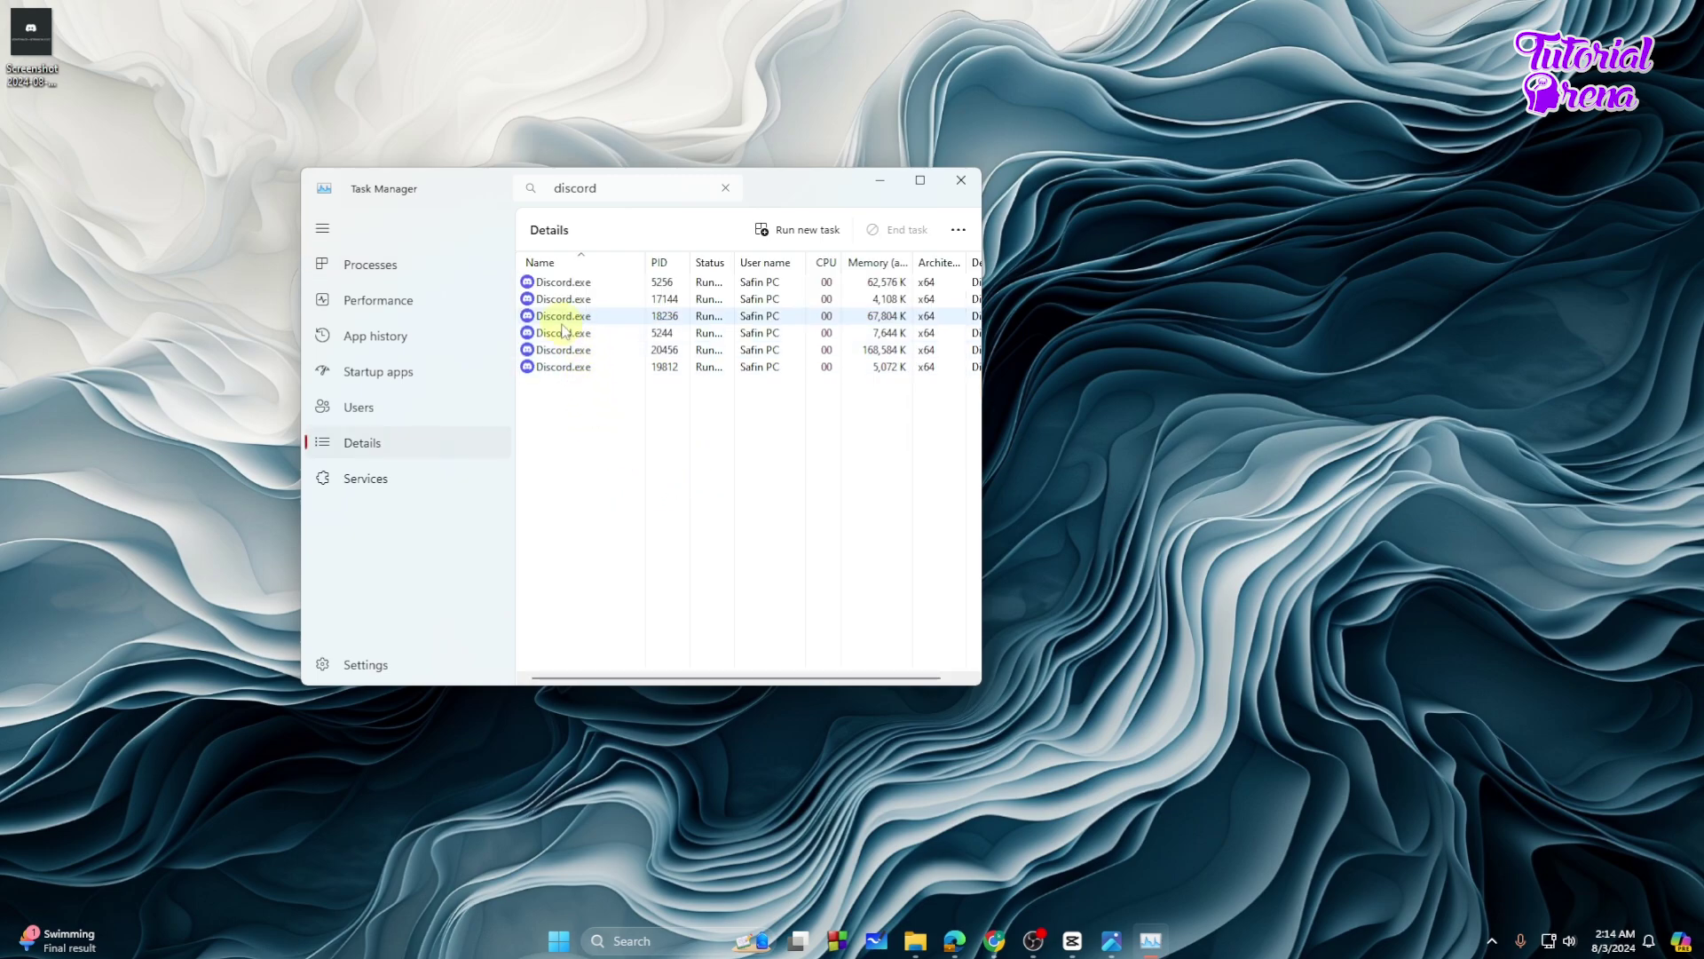
right_click(539, 322)
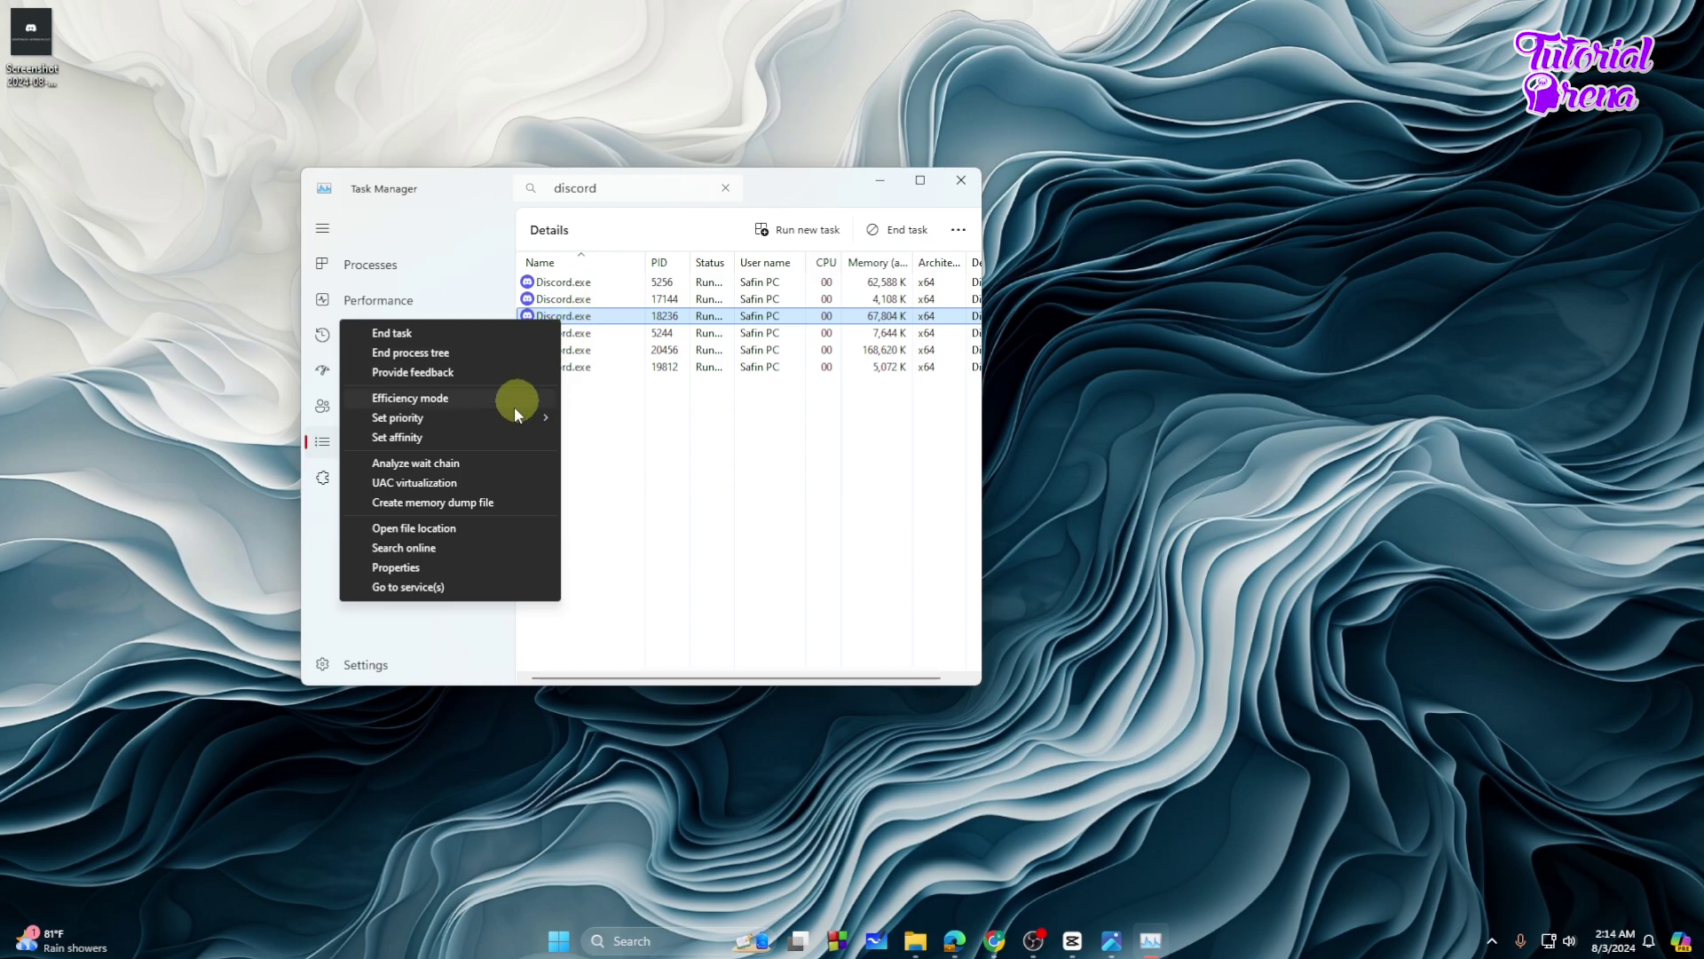
mouse_move(421, 426)
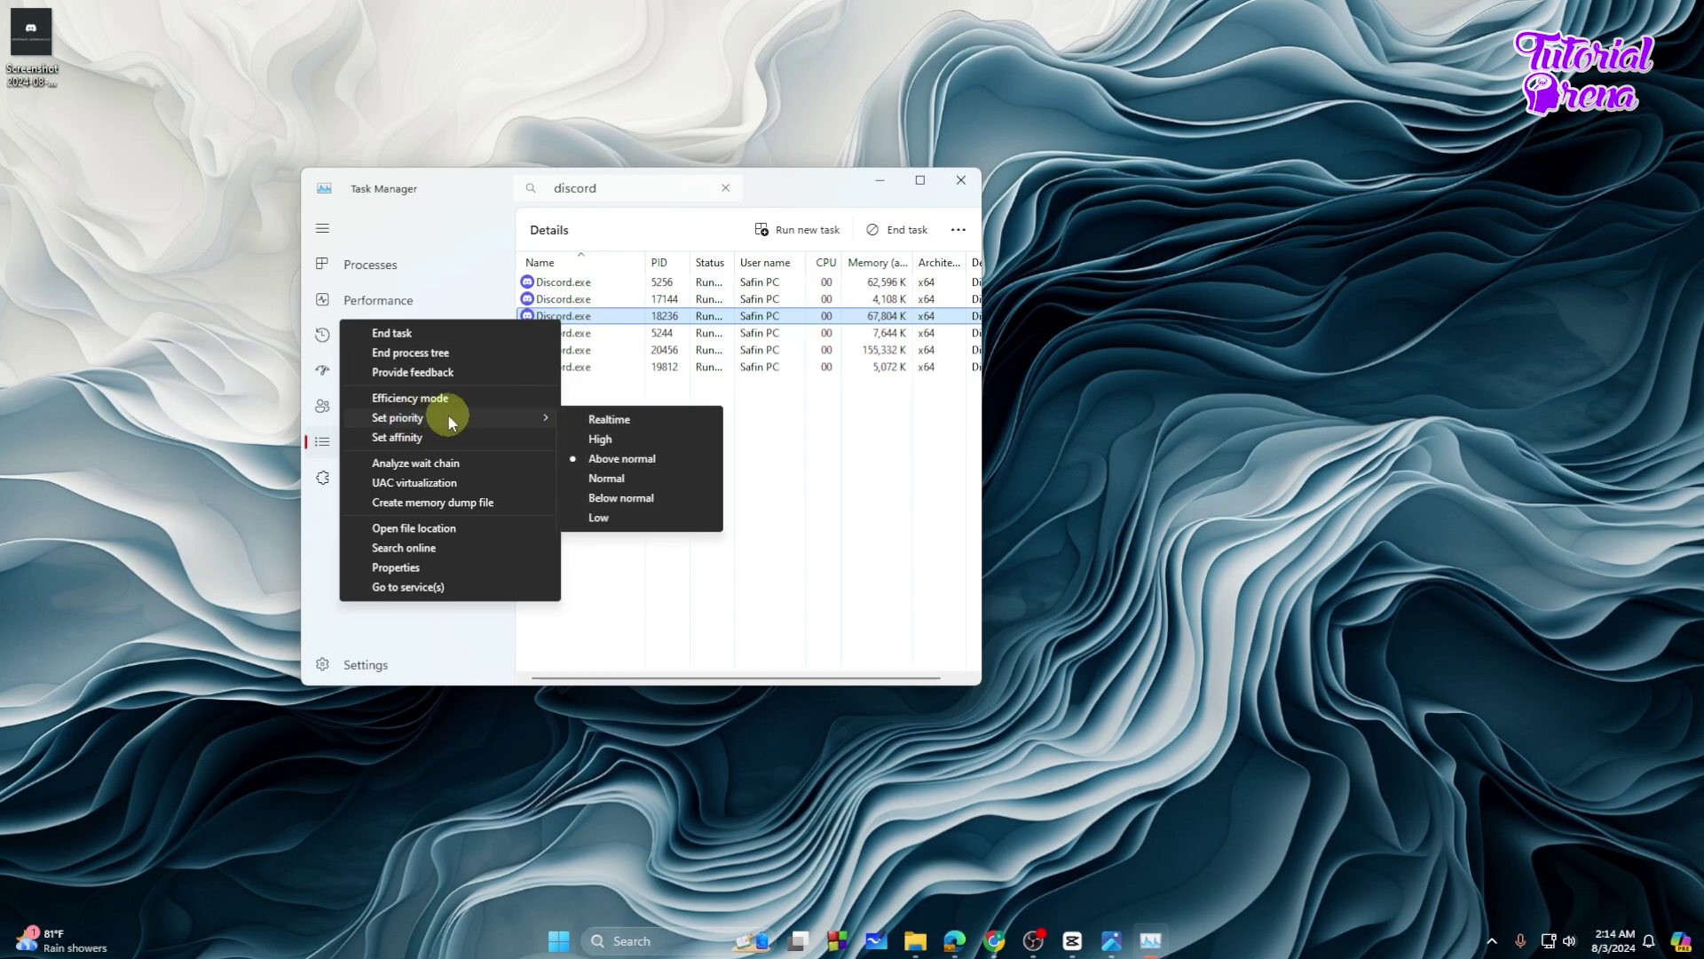
click(601, 439)
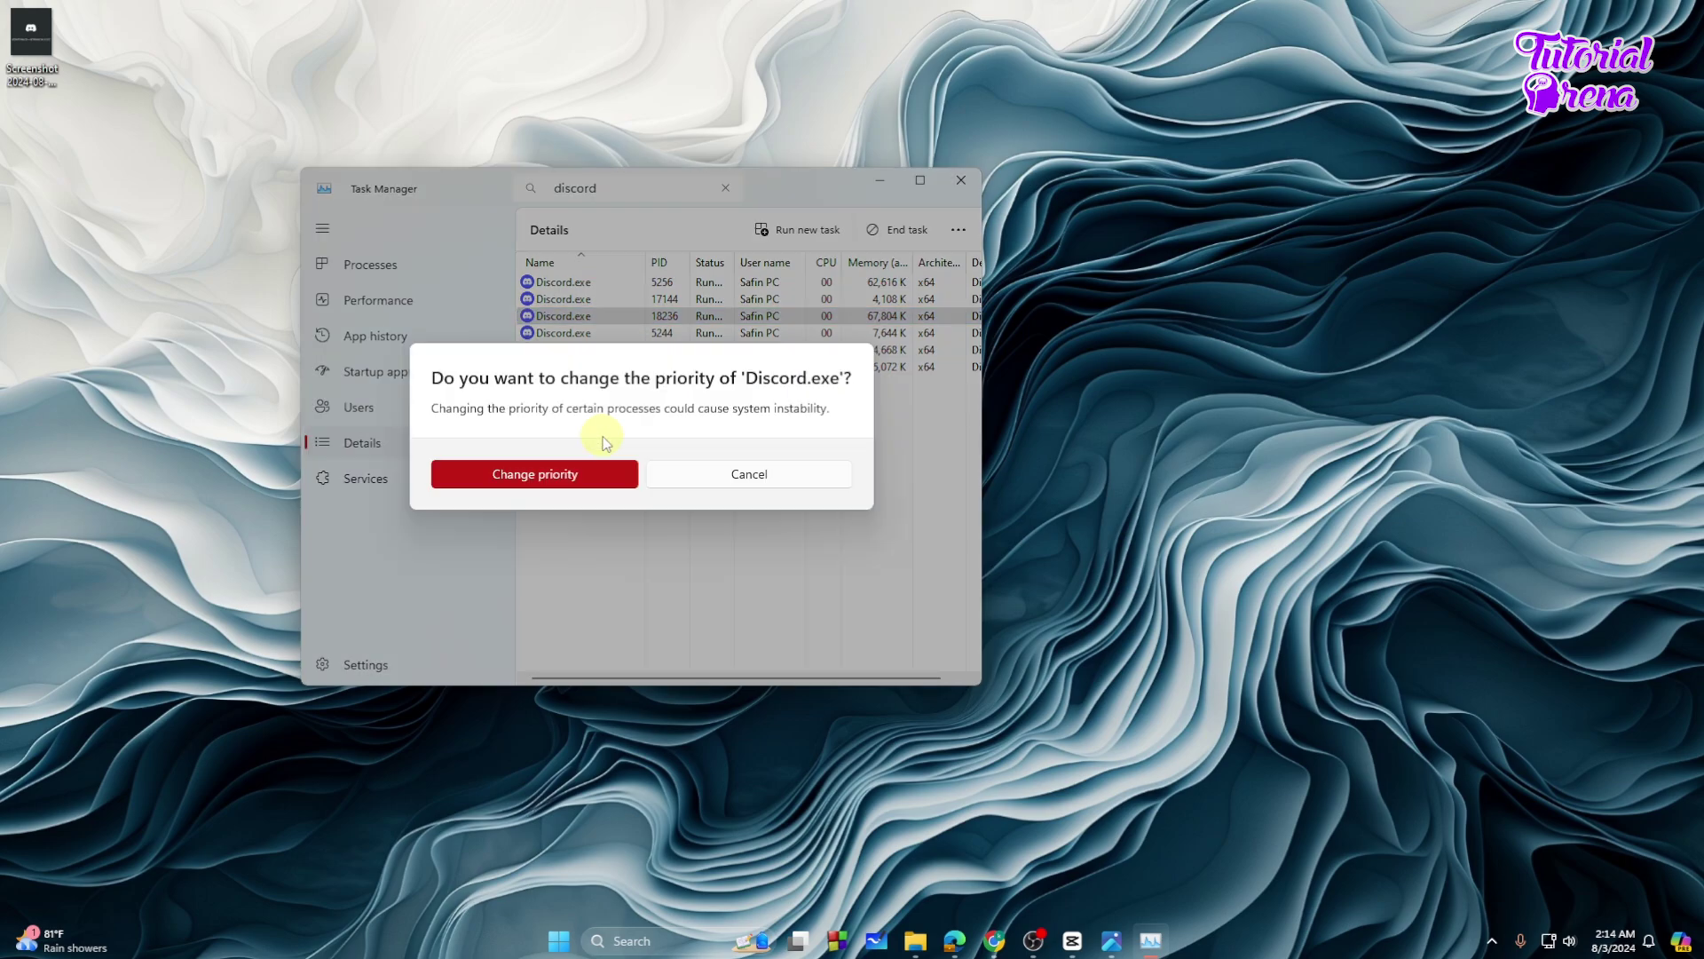
click(560, 482)
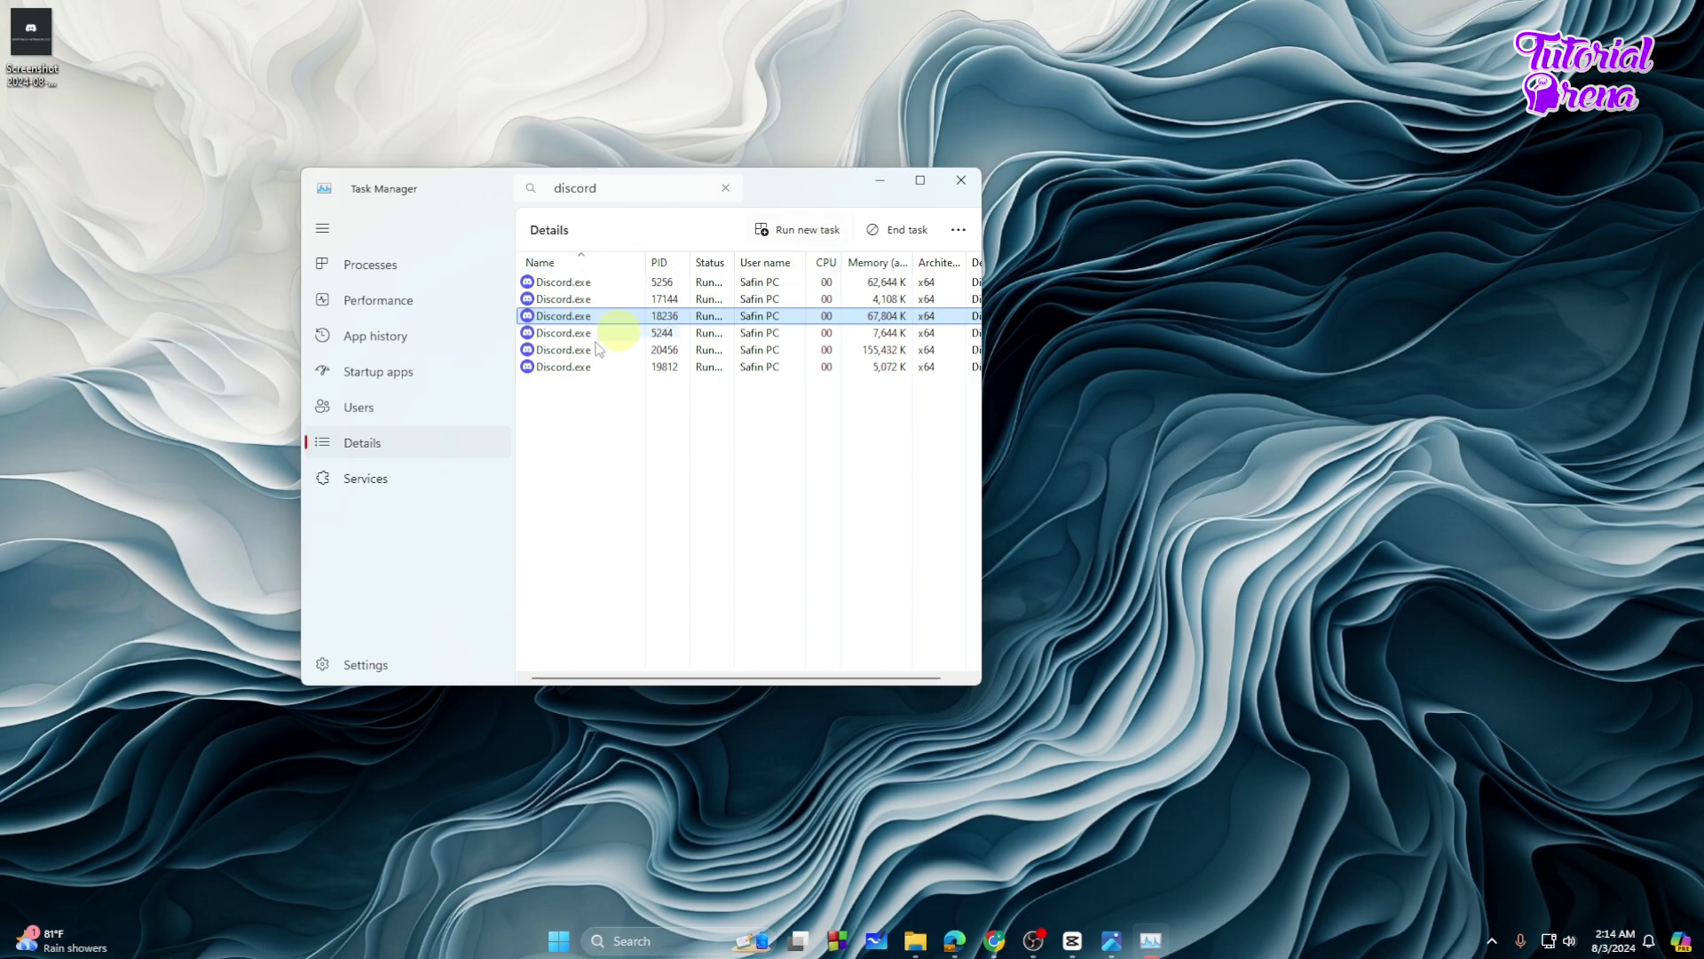
Step: Return to the process list, end the whole Discord task, and close Task Manager
click(411, 269)
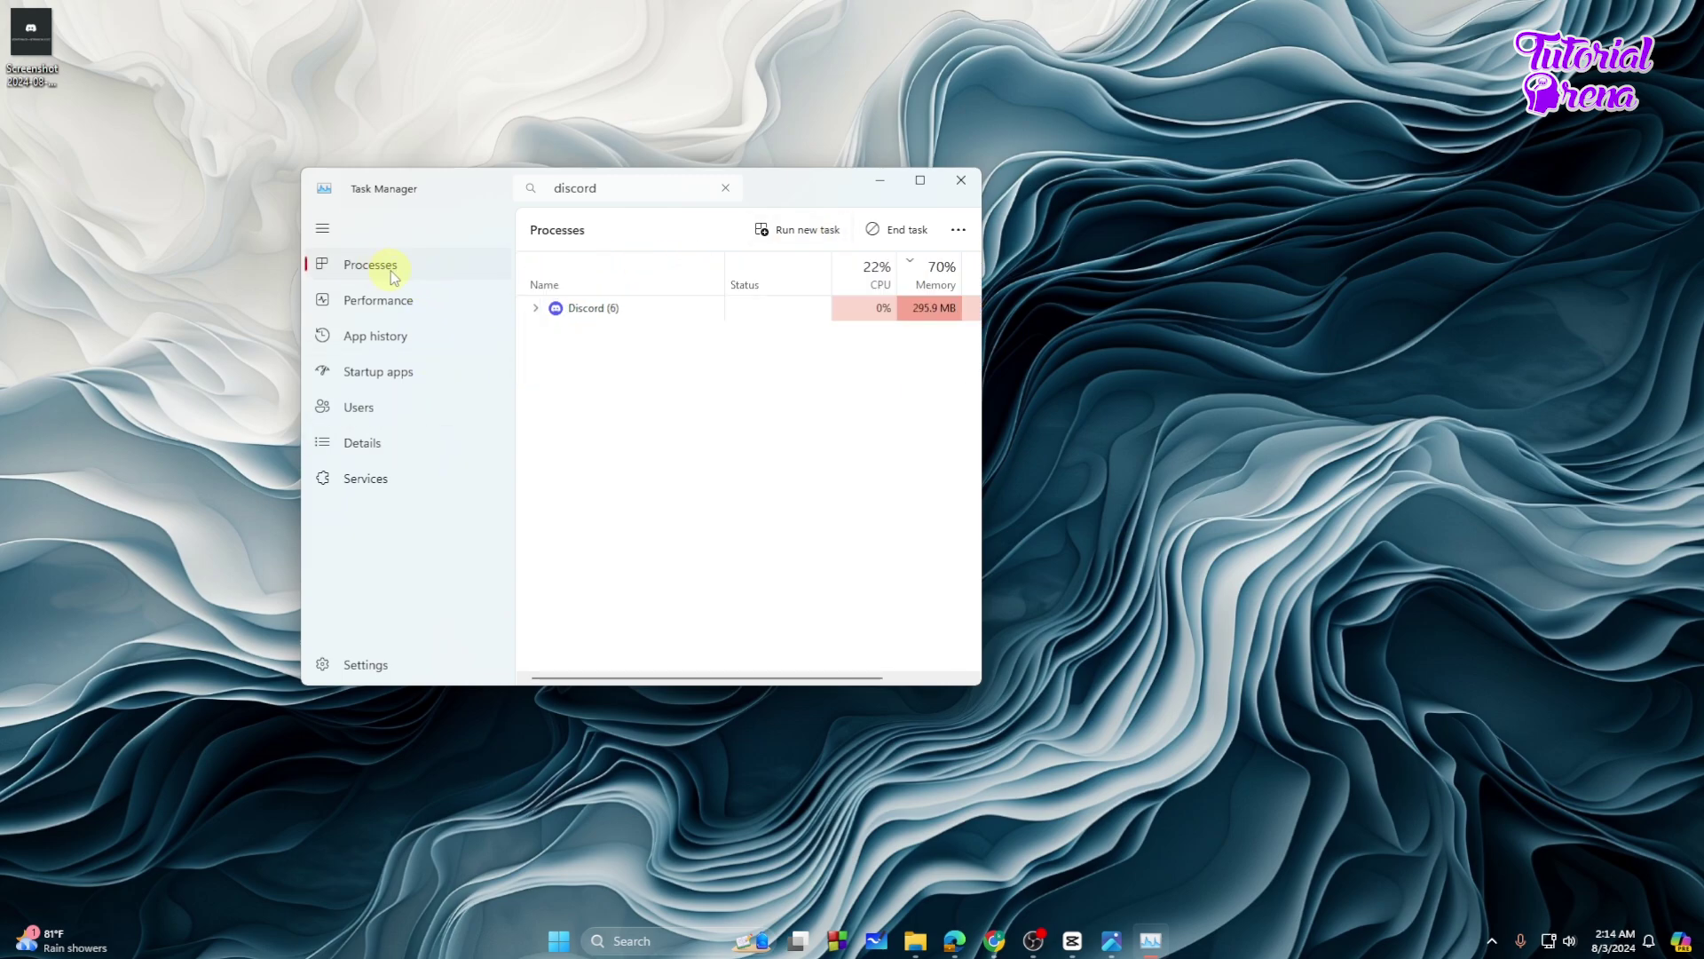
right_click(605, 313)
click(657, 364)
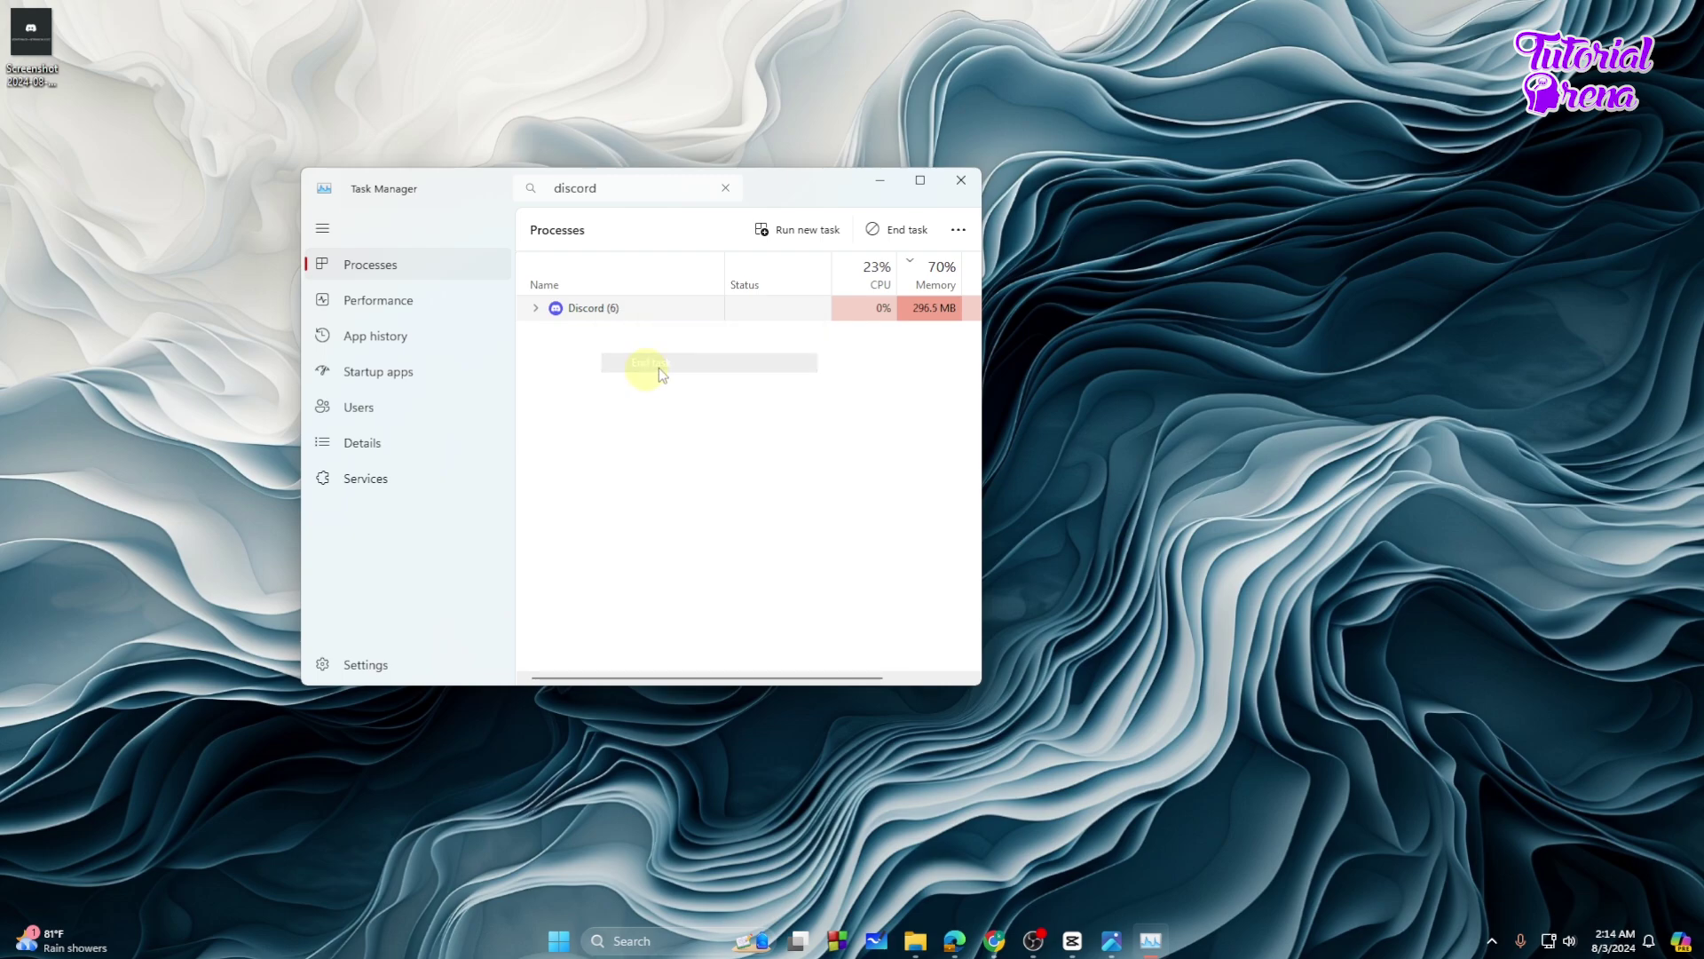
click(961, 182)
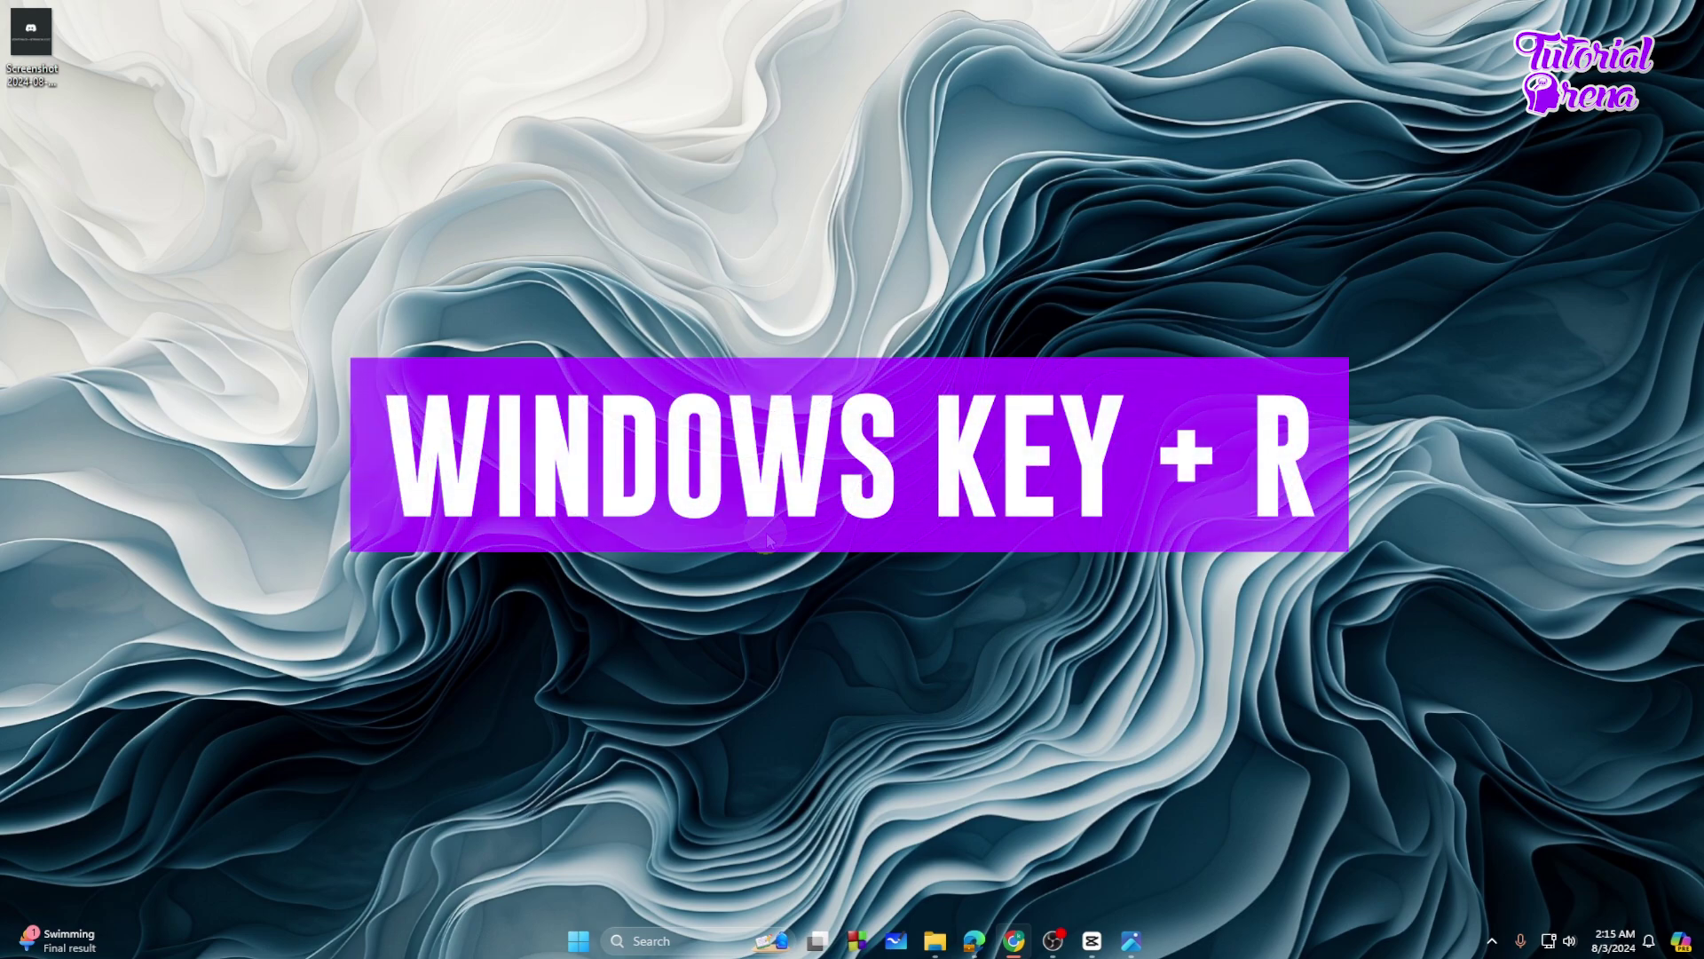
Step: Open the appdata location with the Run command and go to the discord folder inside Roaming
key(super+r)
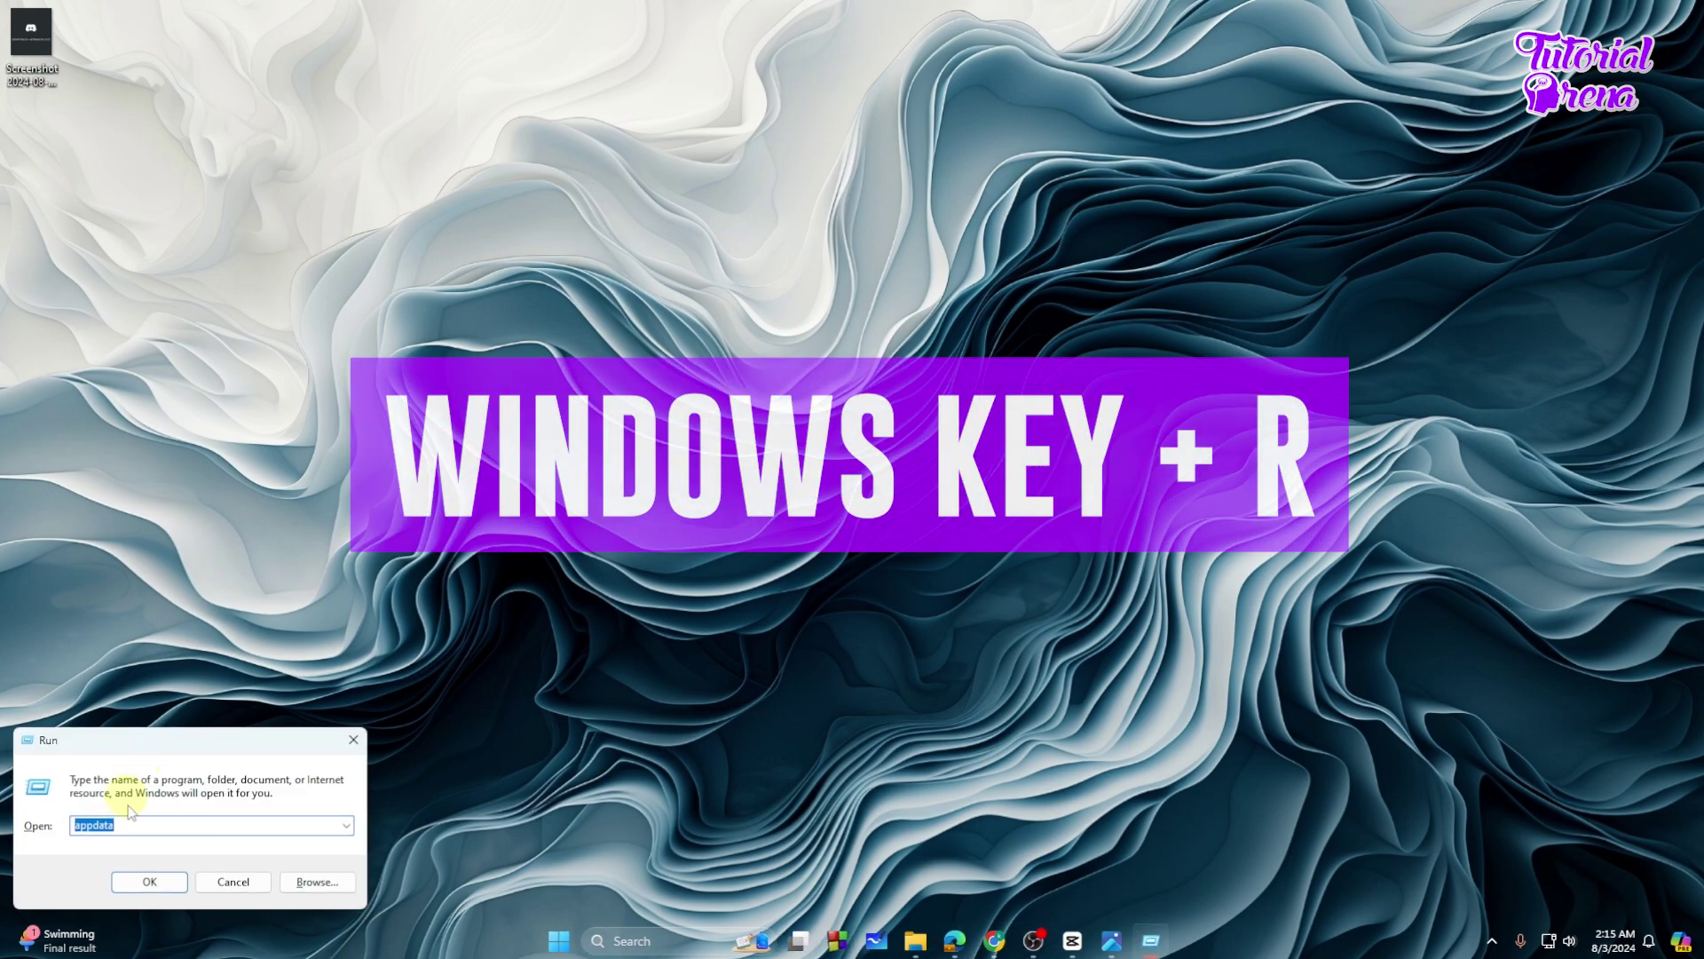
text(appdata)
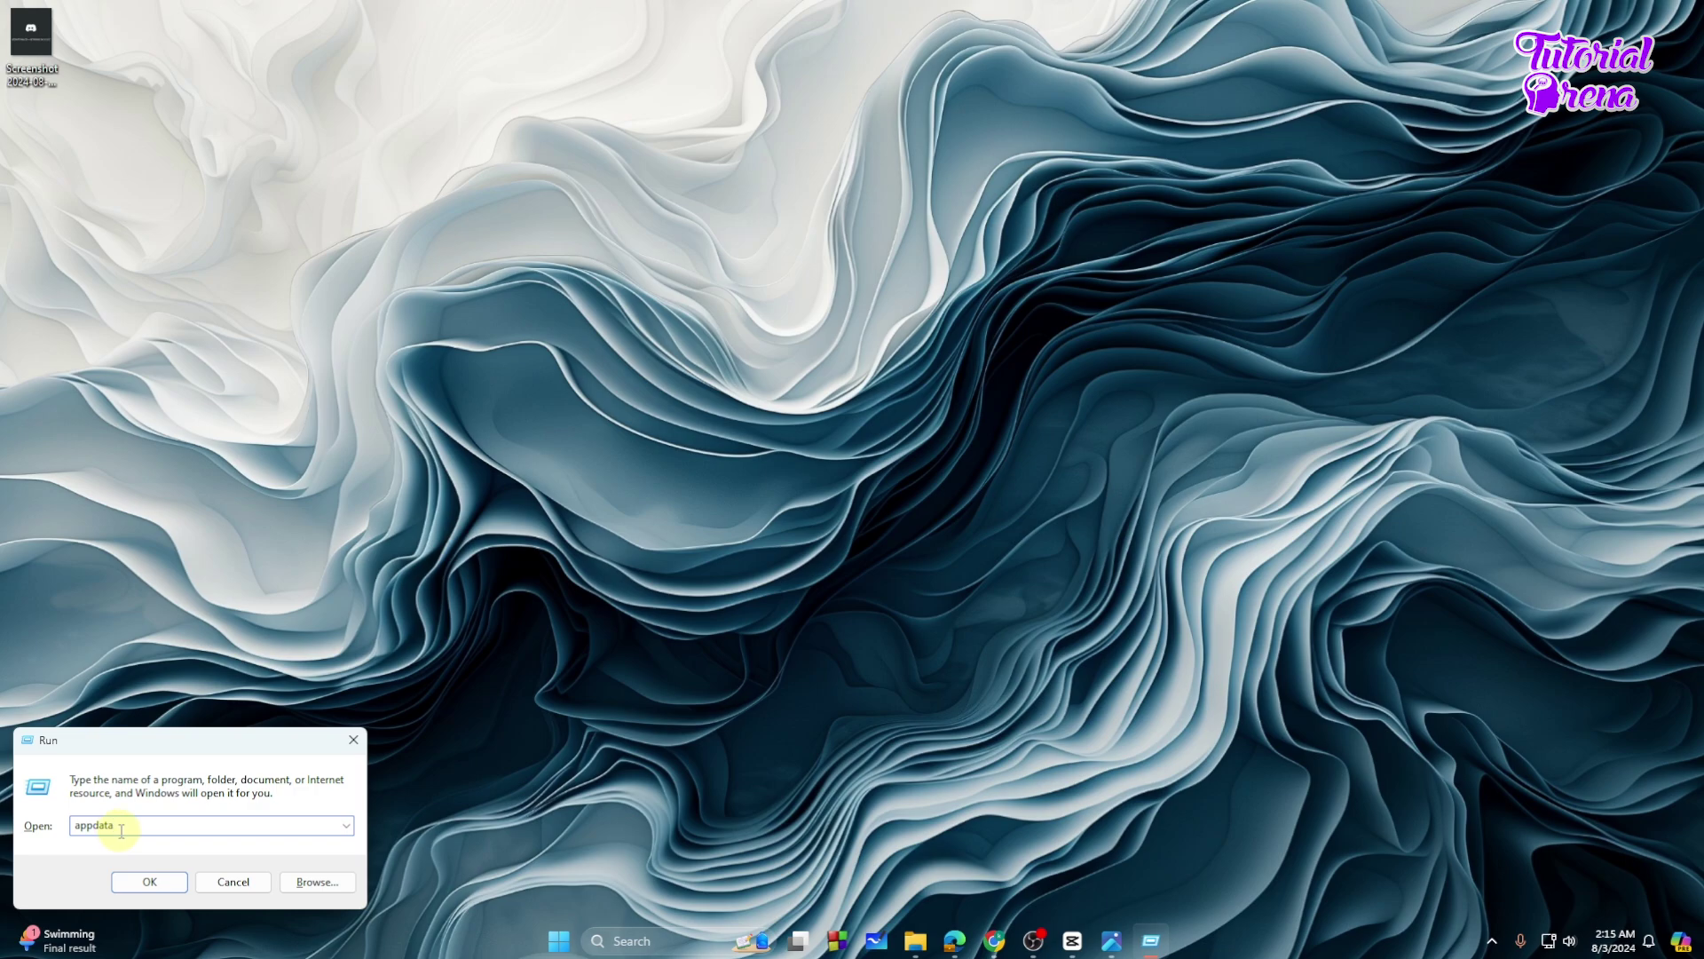
click(151, 881)
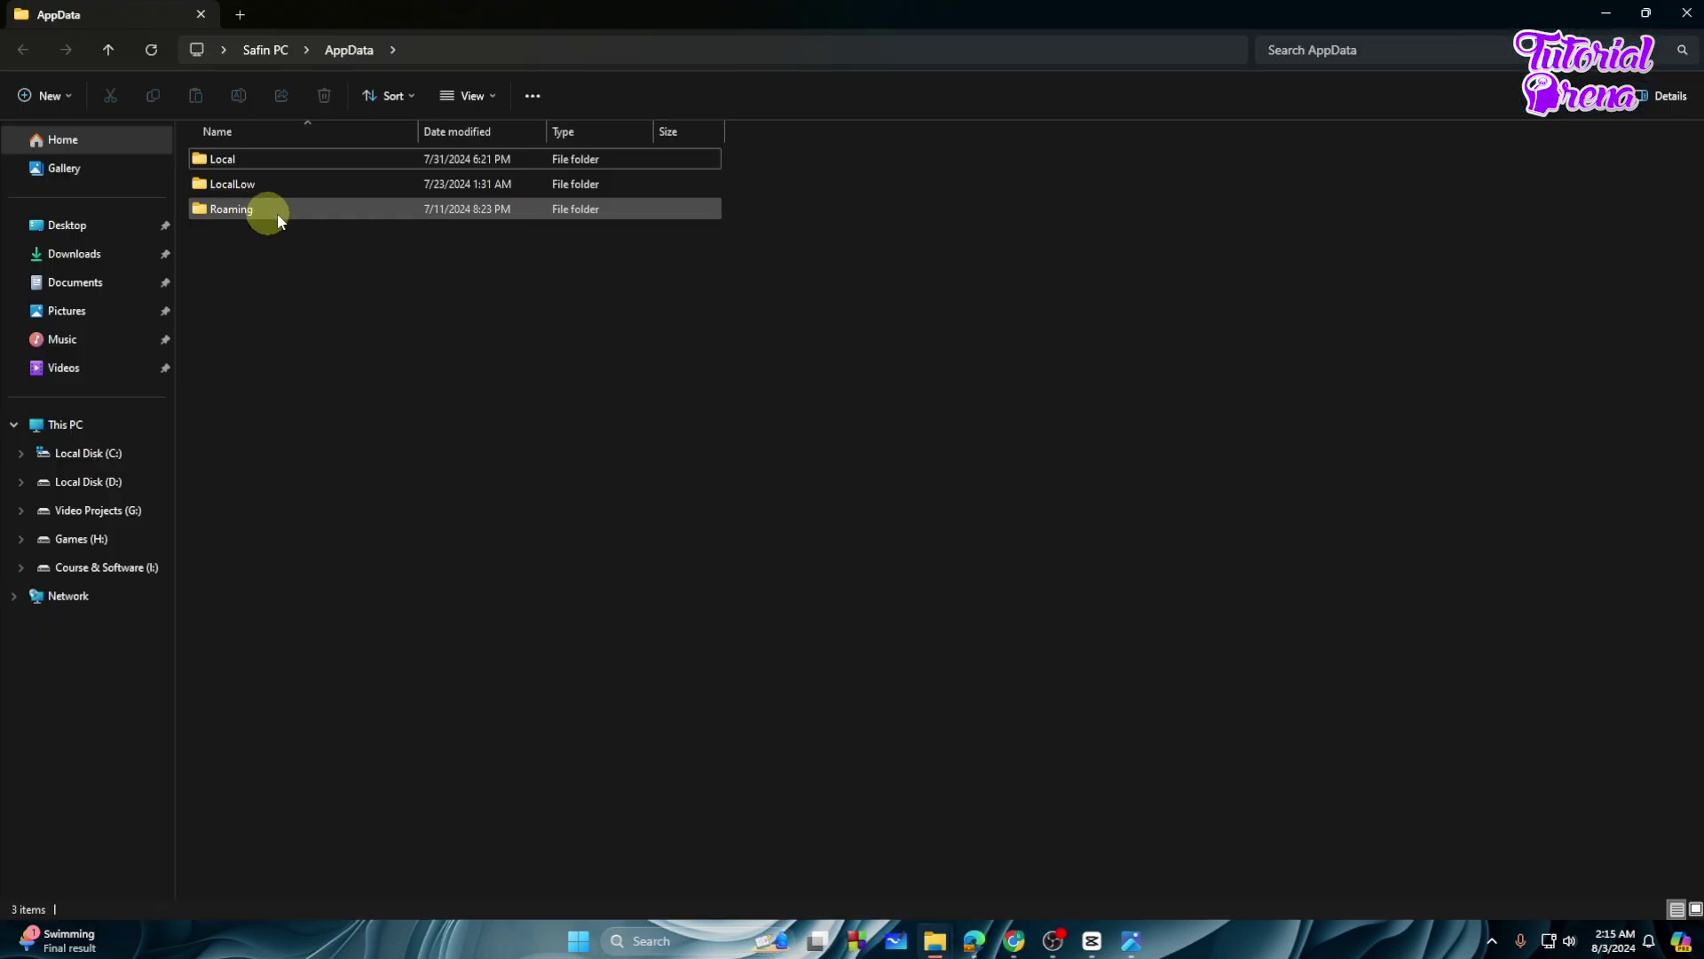
double_click(235, 211)
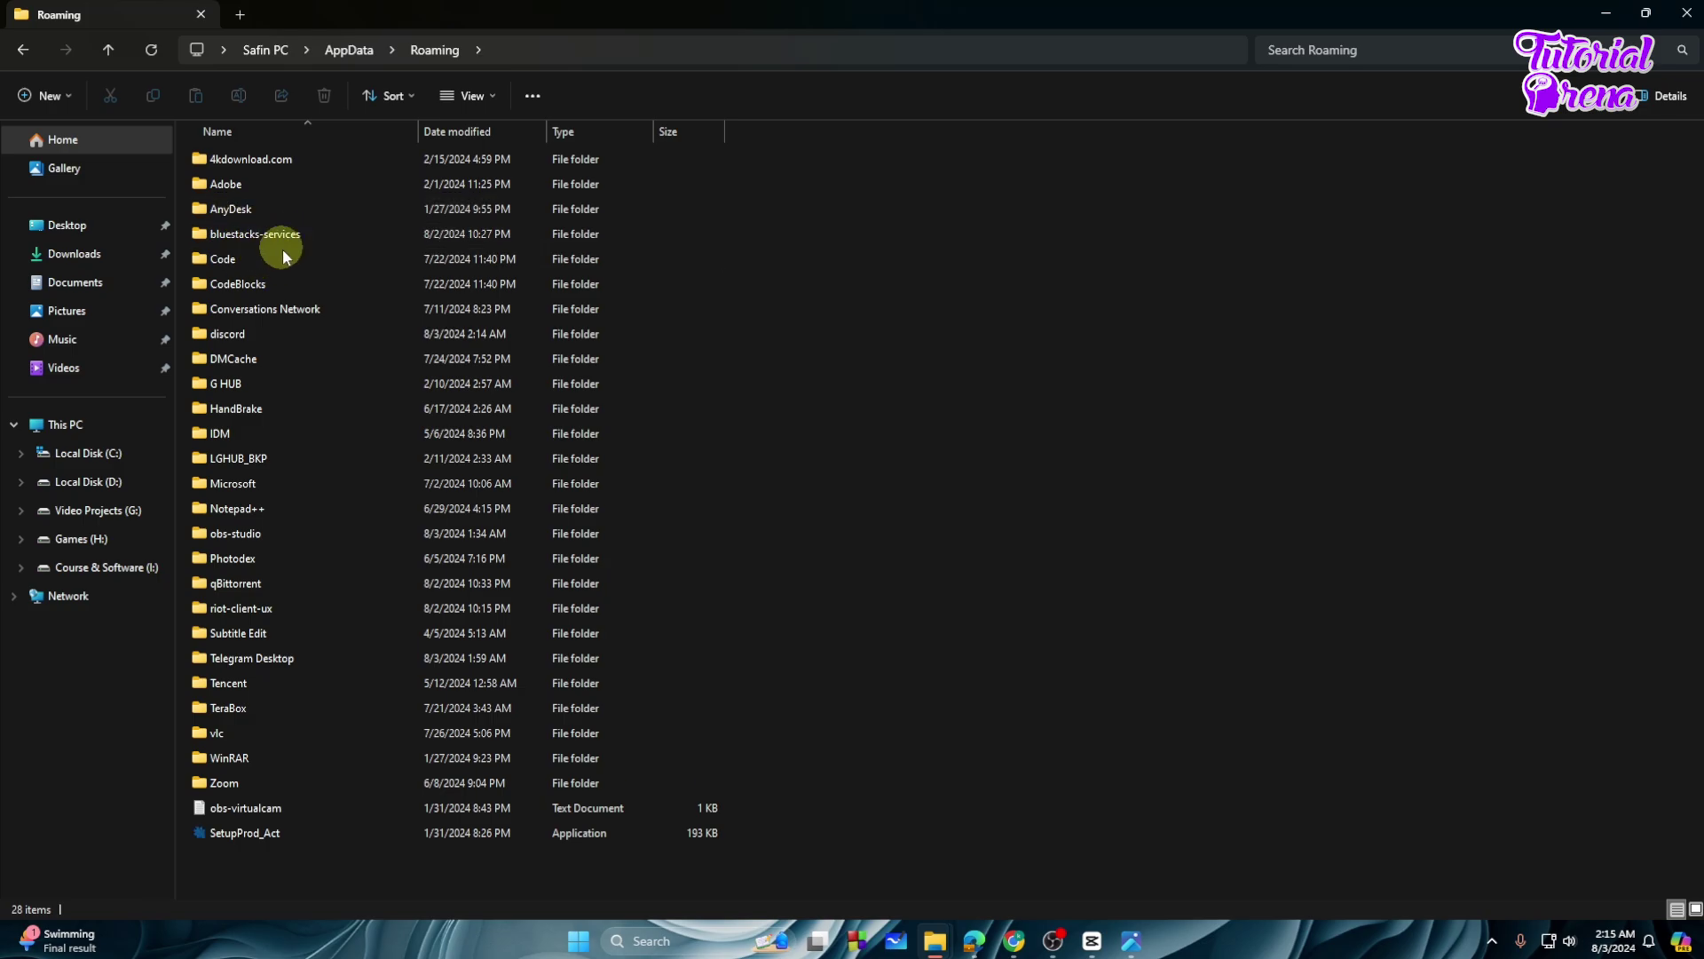
double_click(263, 334)
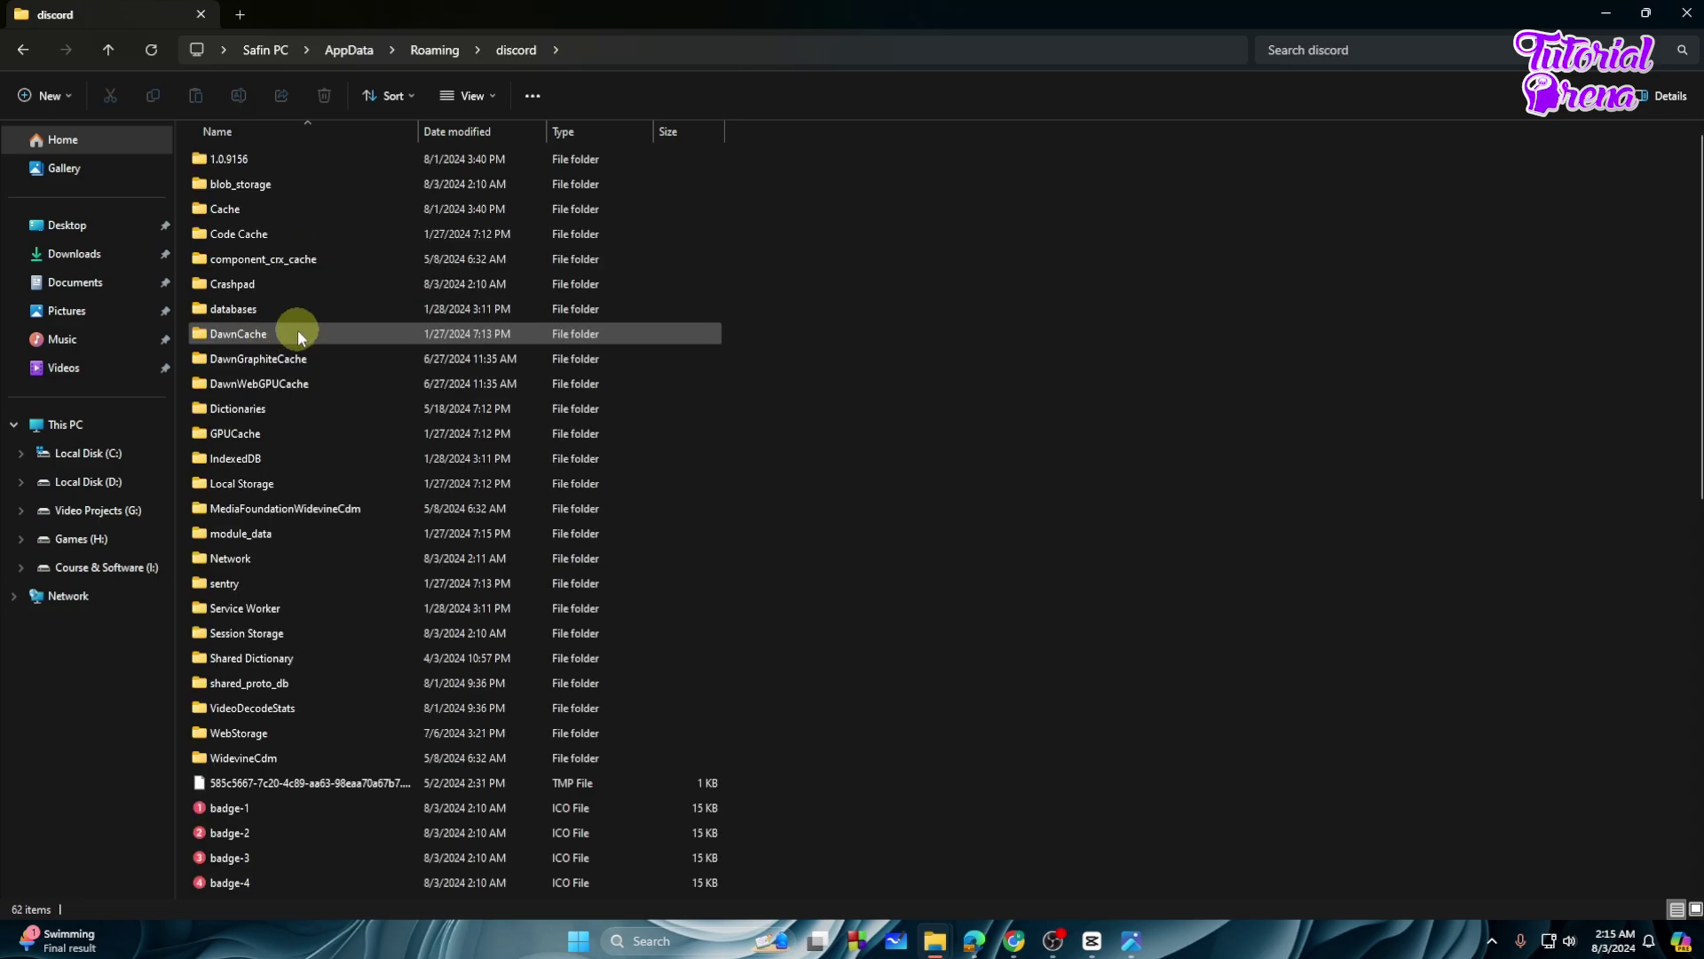
Step: Delete the Cache and Code Cache folders from the discord folder
click(265, 211)
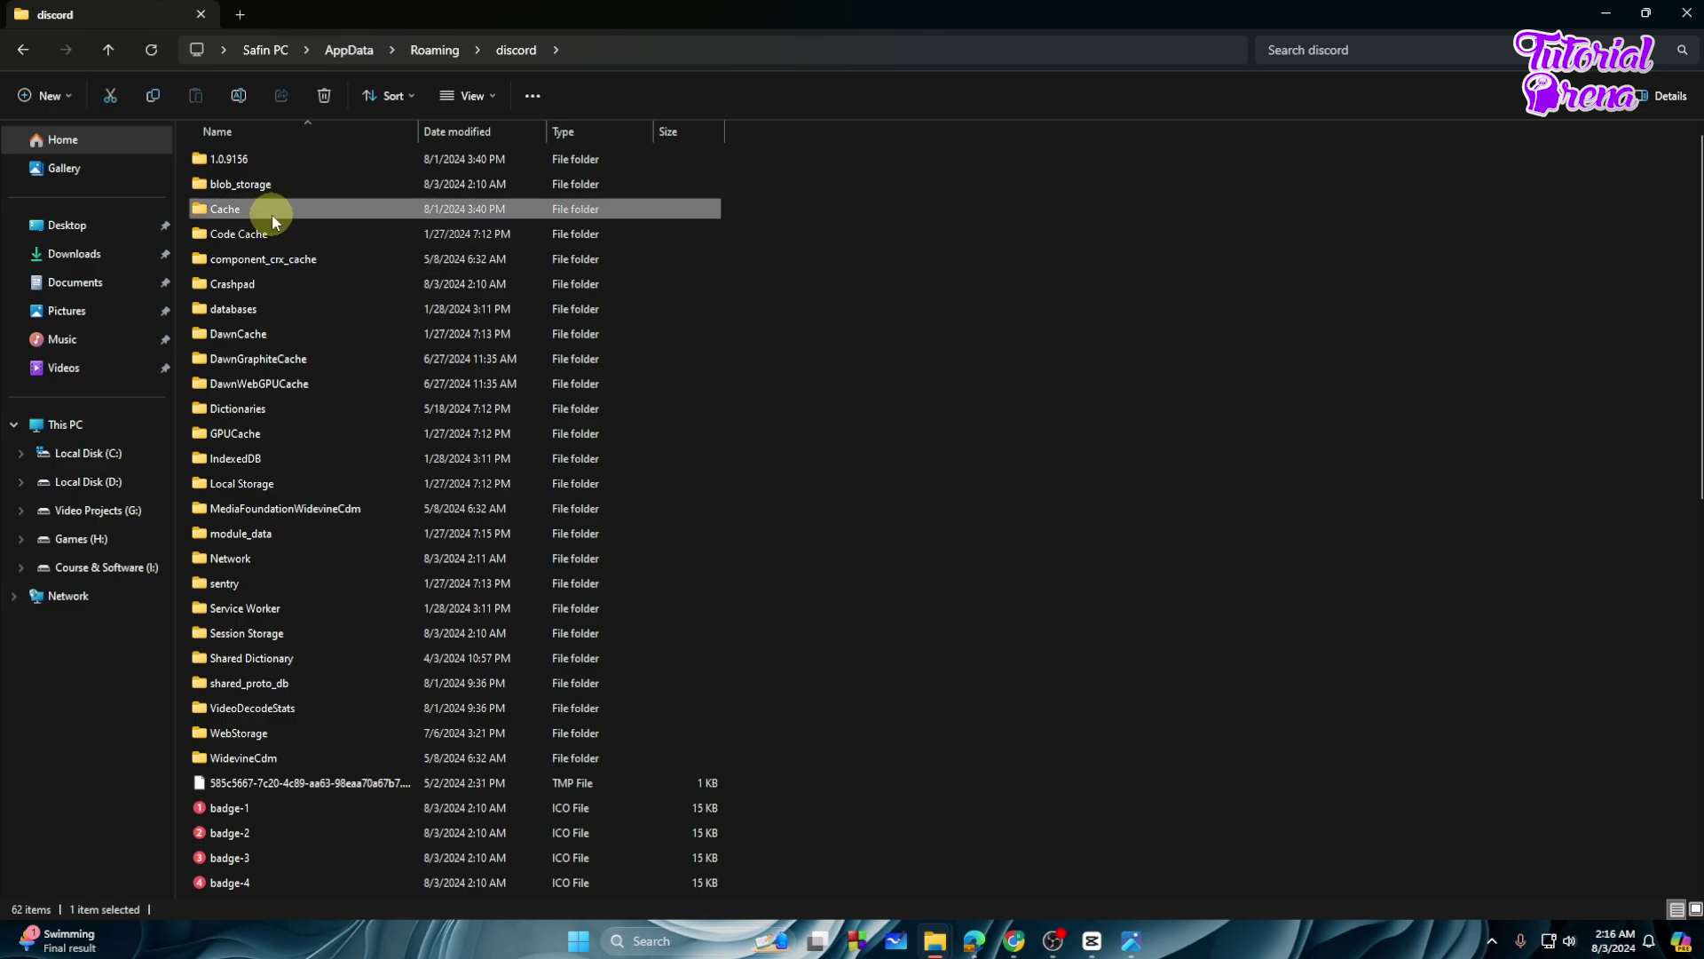
key(Delete)
click(271, 208)
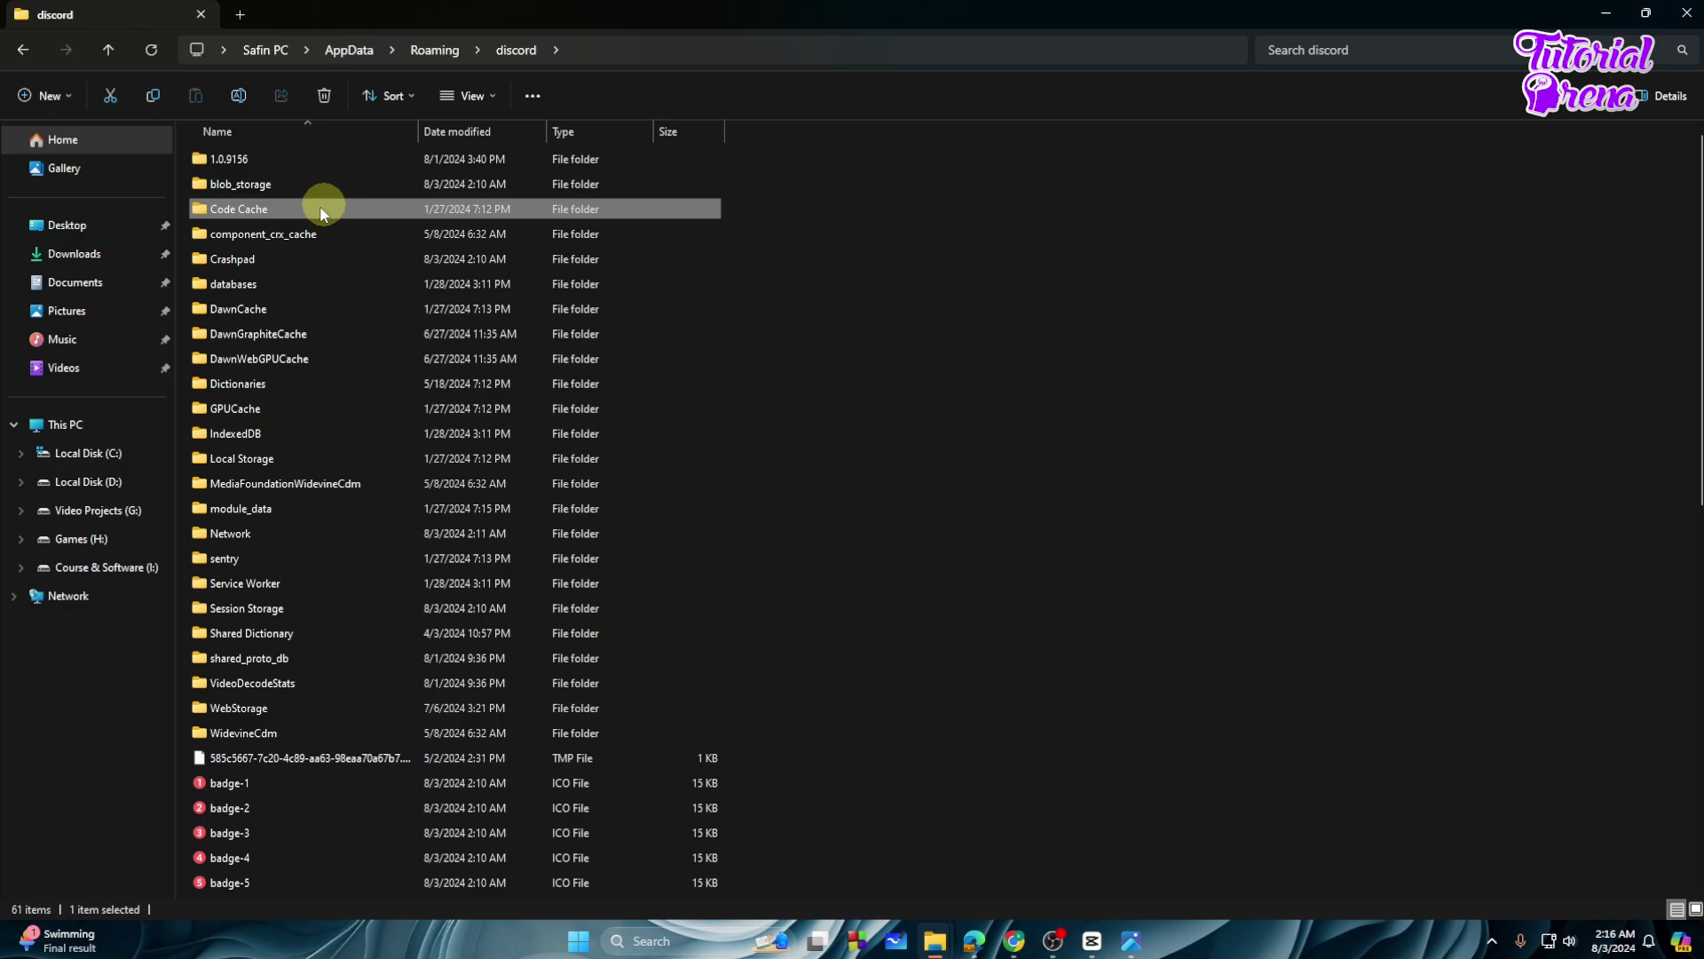
key(Delete)
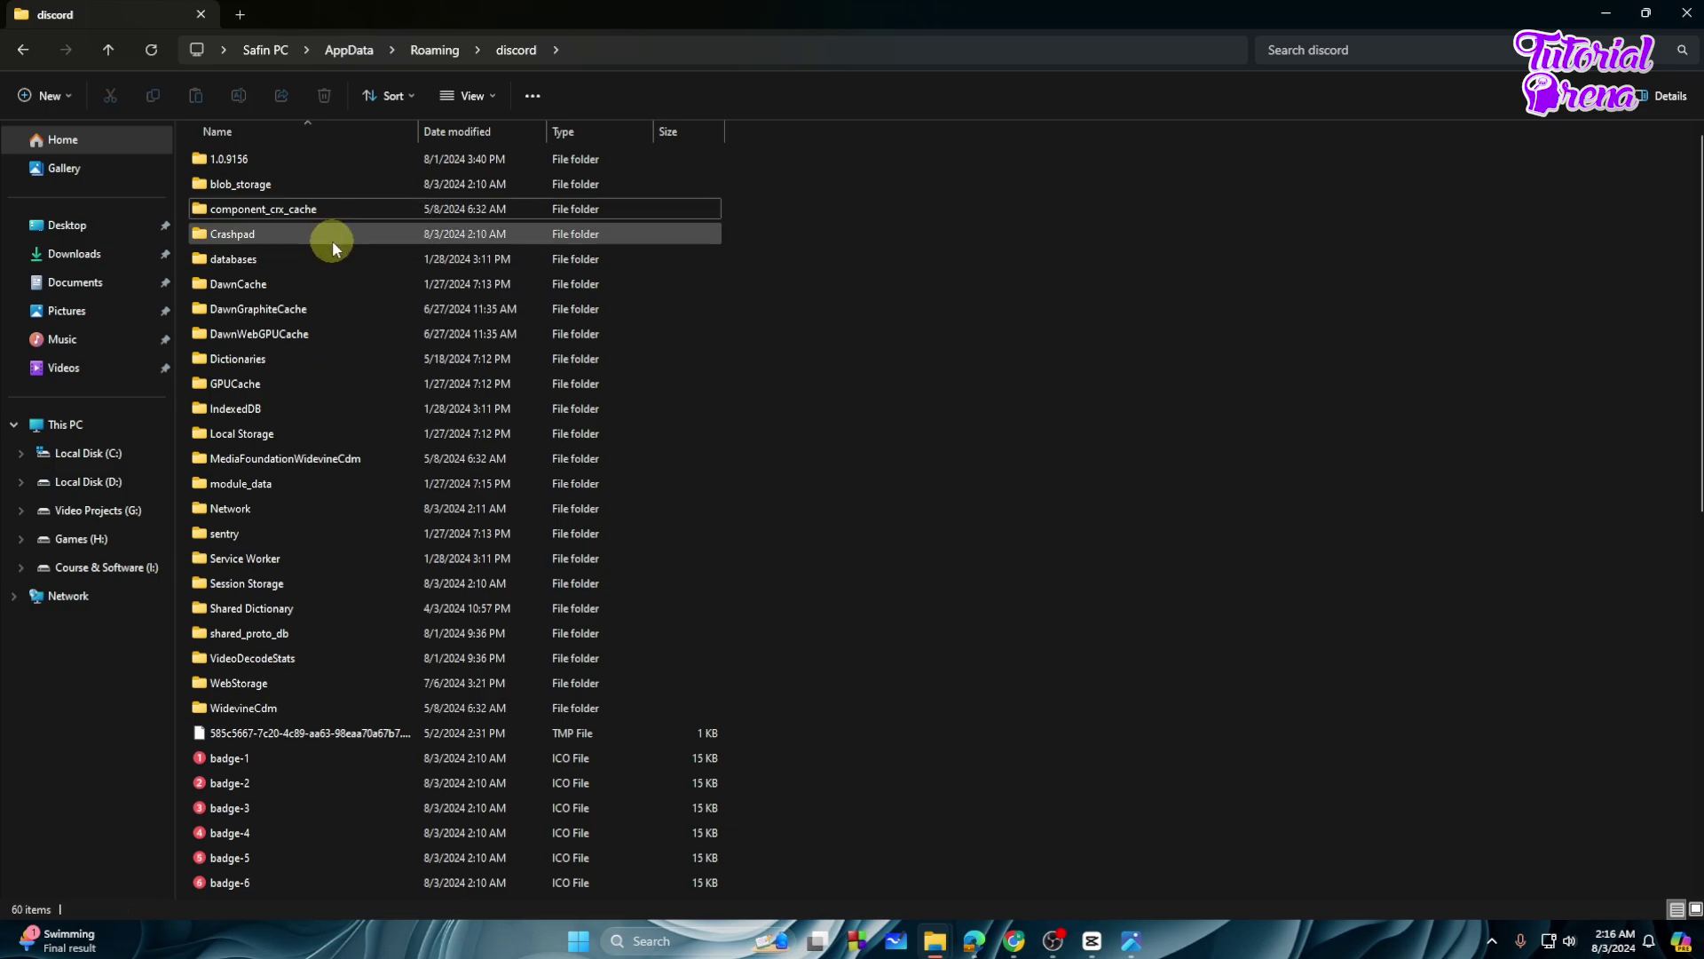
Step: Delete the DawnCache, DawnGraphiteCache and DawnWebGPUCache folders from the discord folder
click(359, 285)
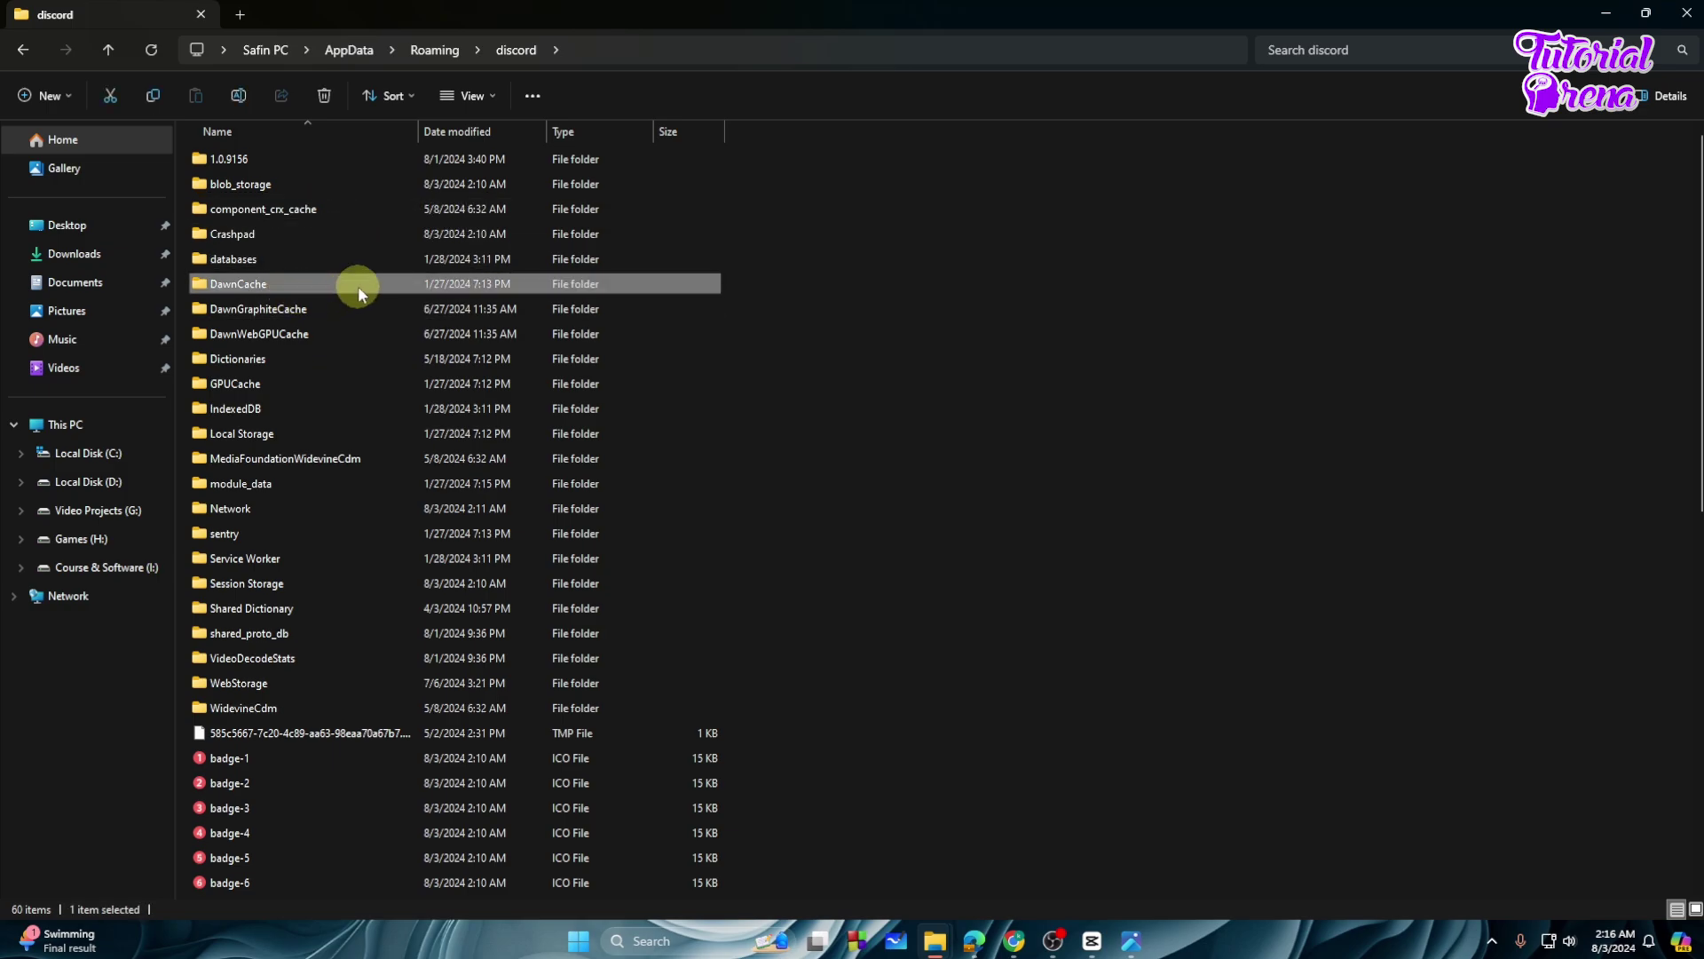
key(Delete)
click(335, 284)
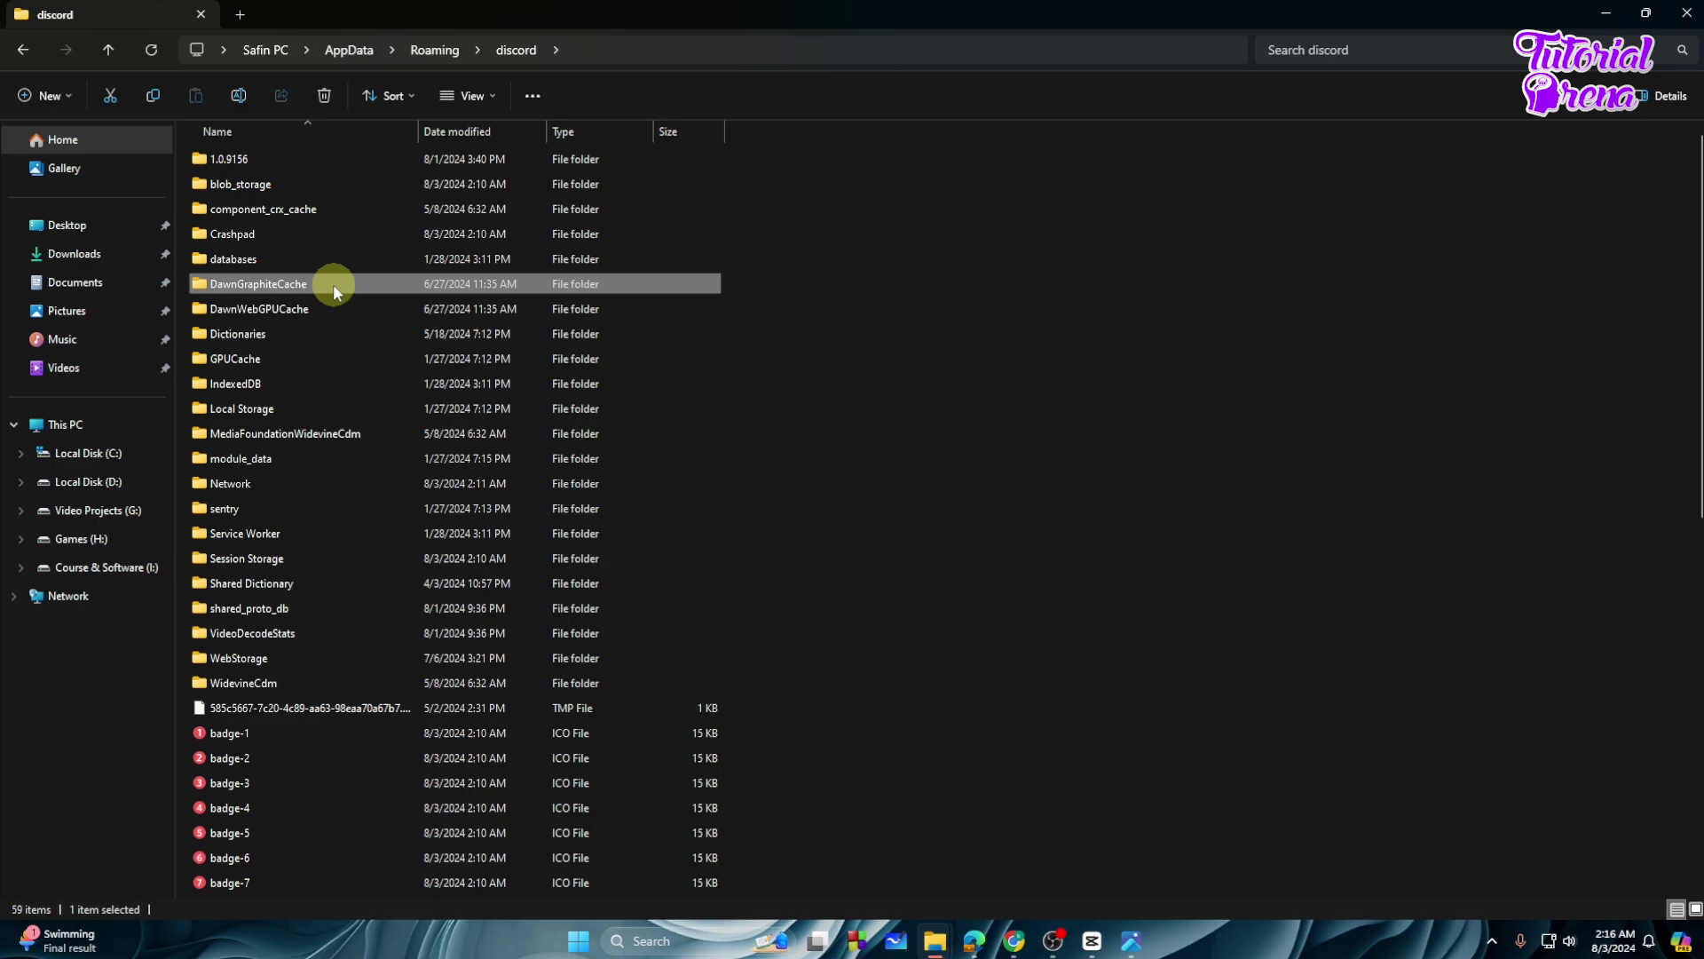
key(Delete)
click(320, 284)
key(Delete)
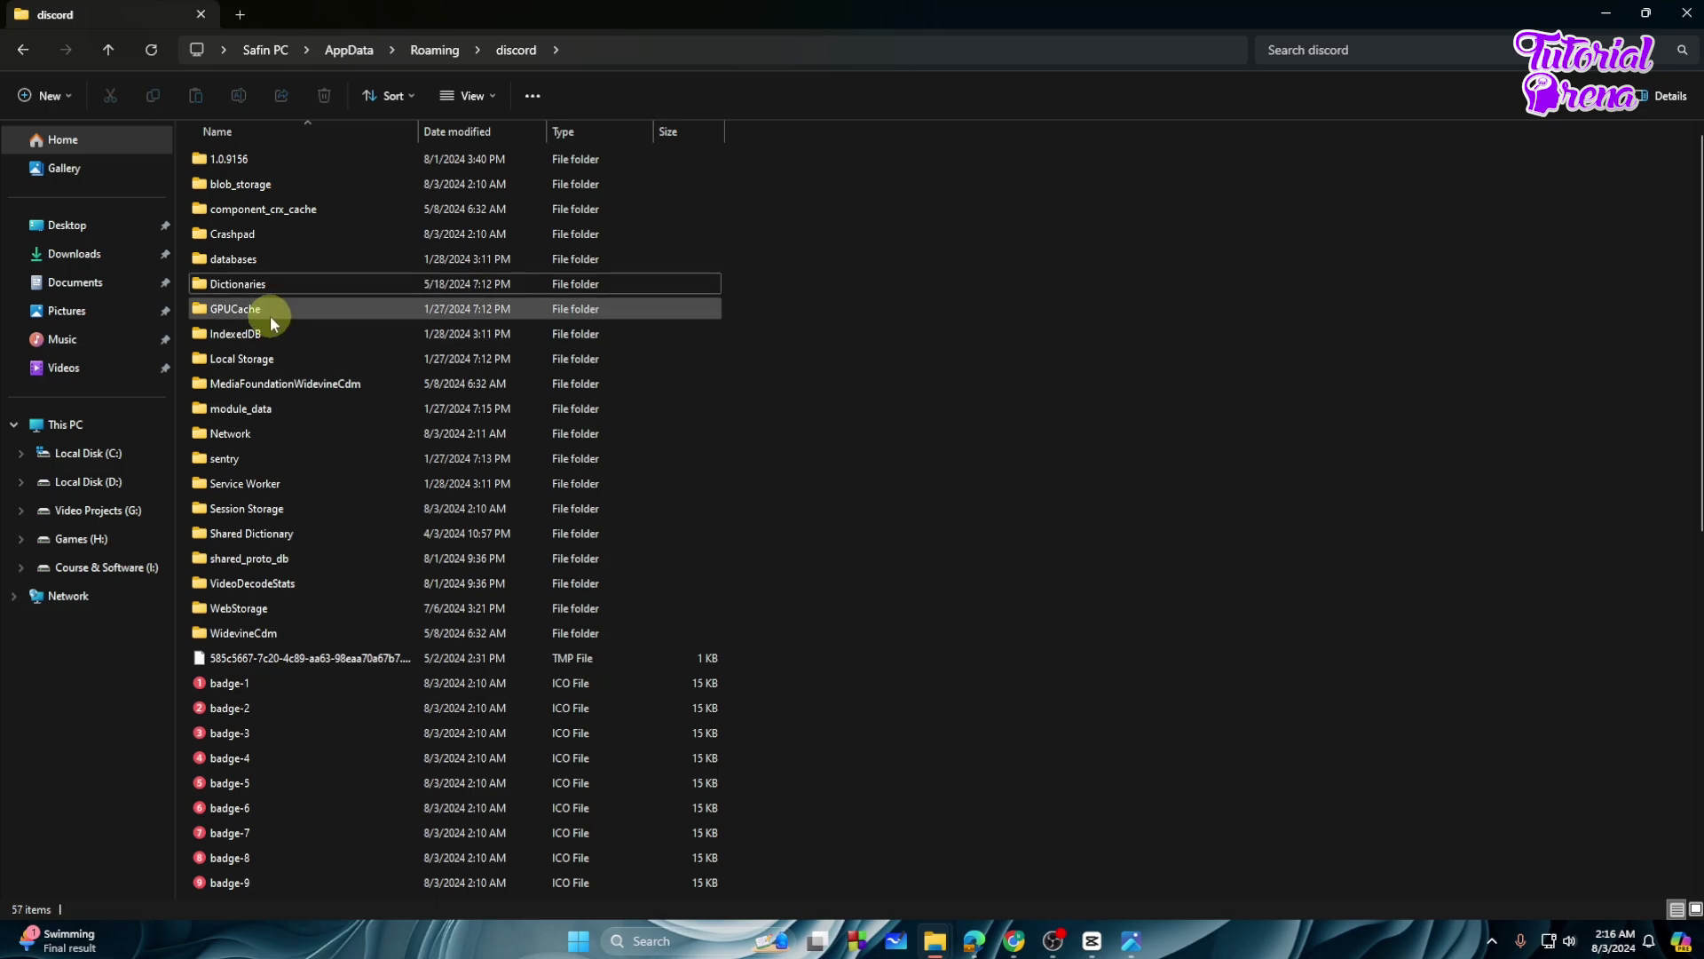
Step: Delete the GPUCache and blob_storage folders from the discord folder, and close the folder window
click(289, 311)
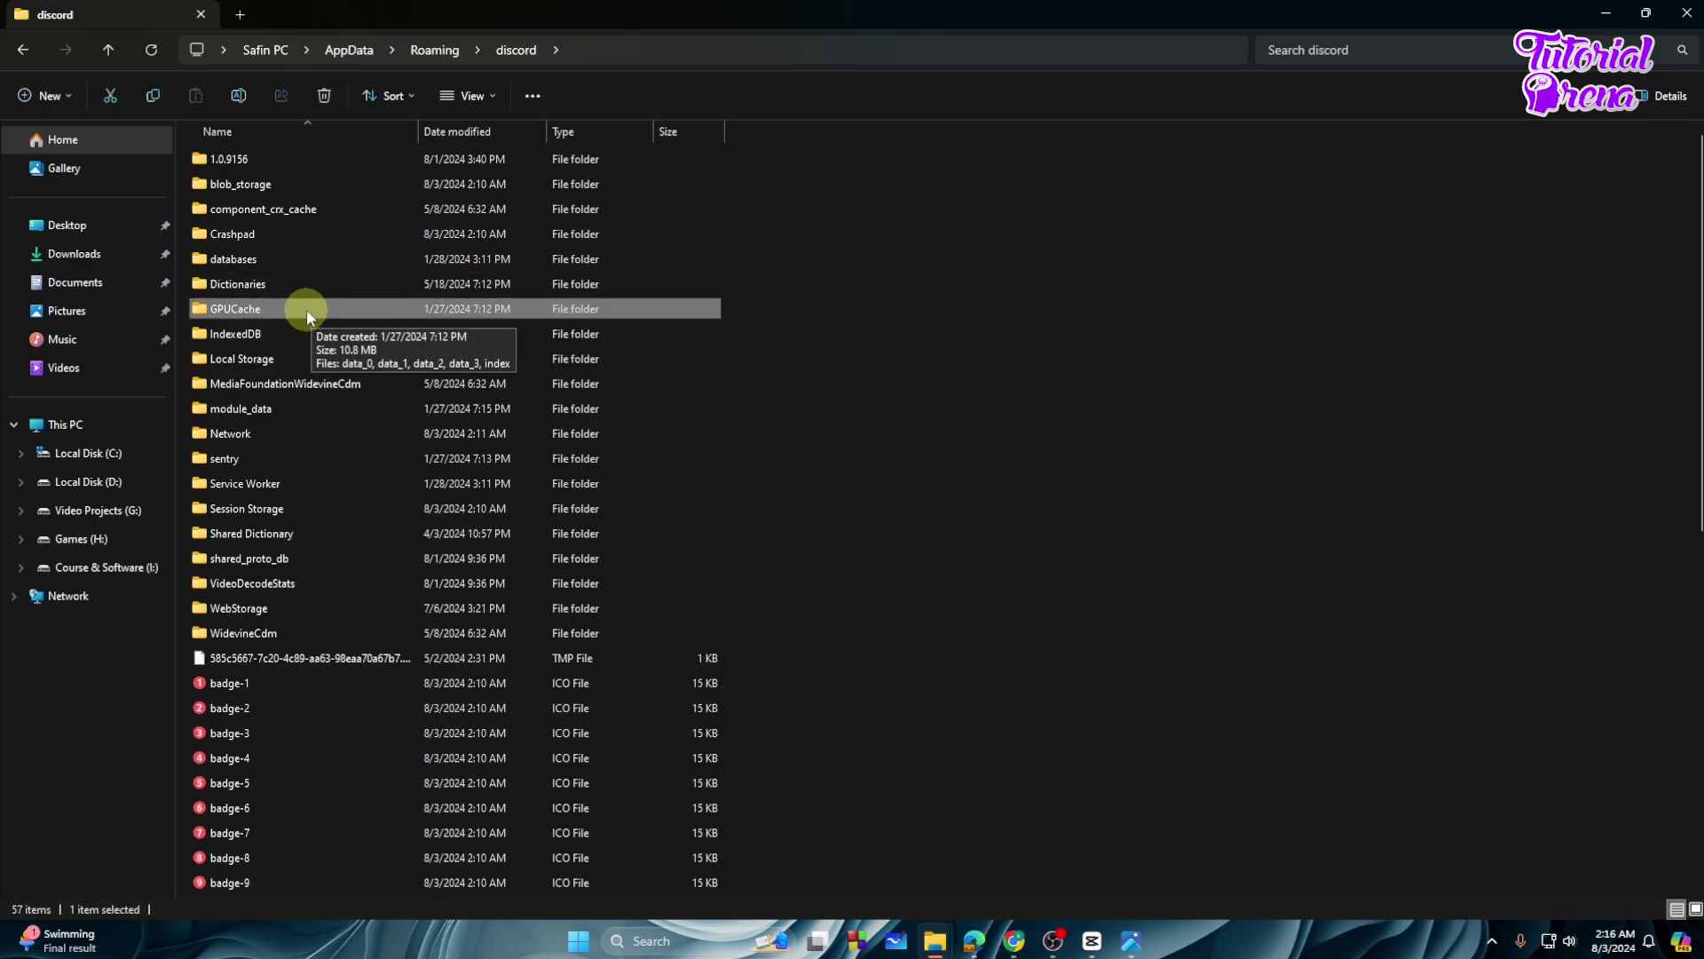
key(Delete)
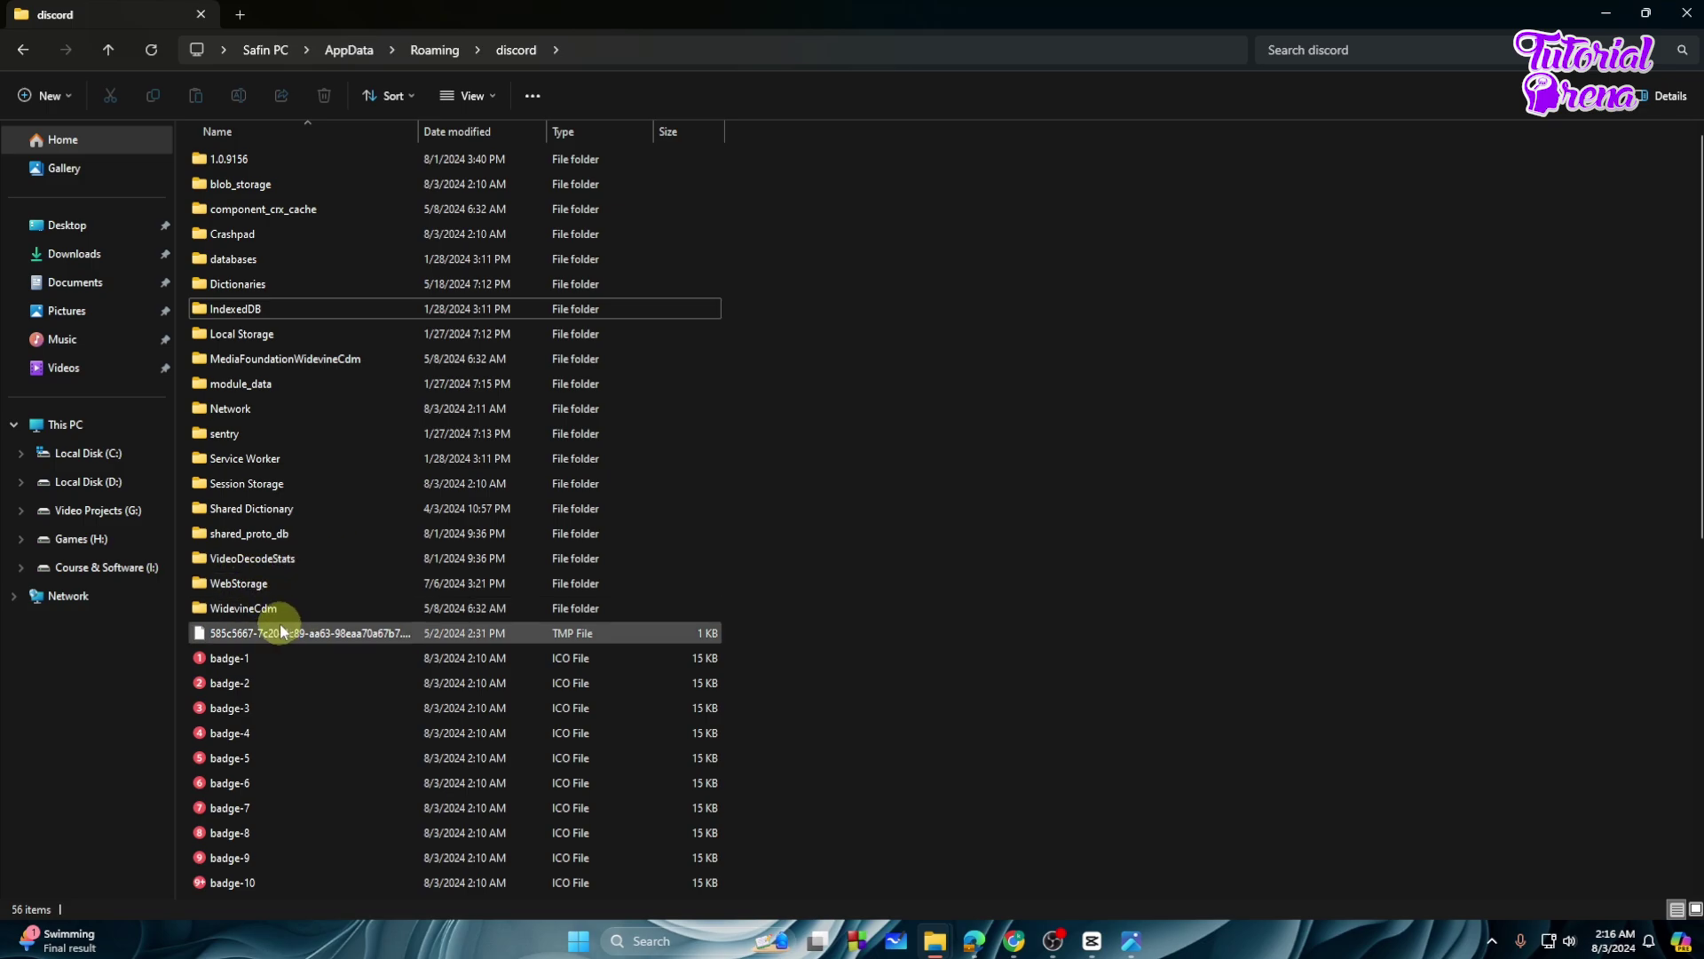
click(266, 188)
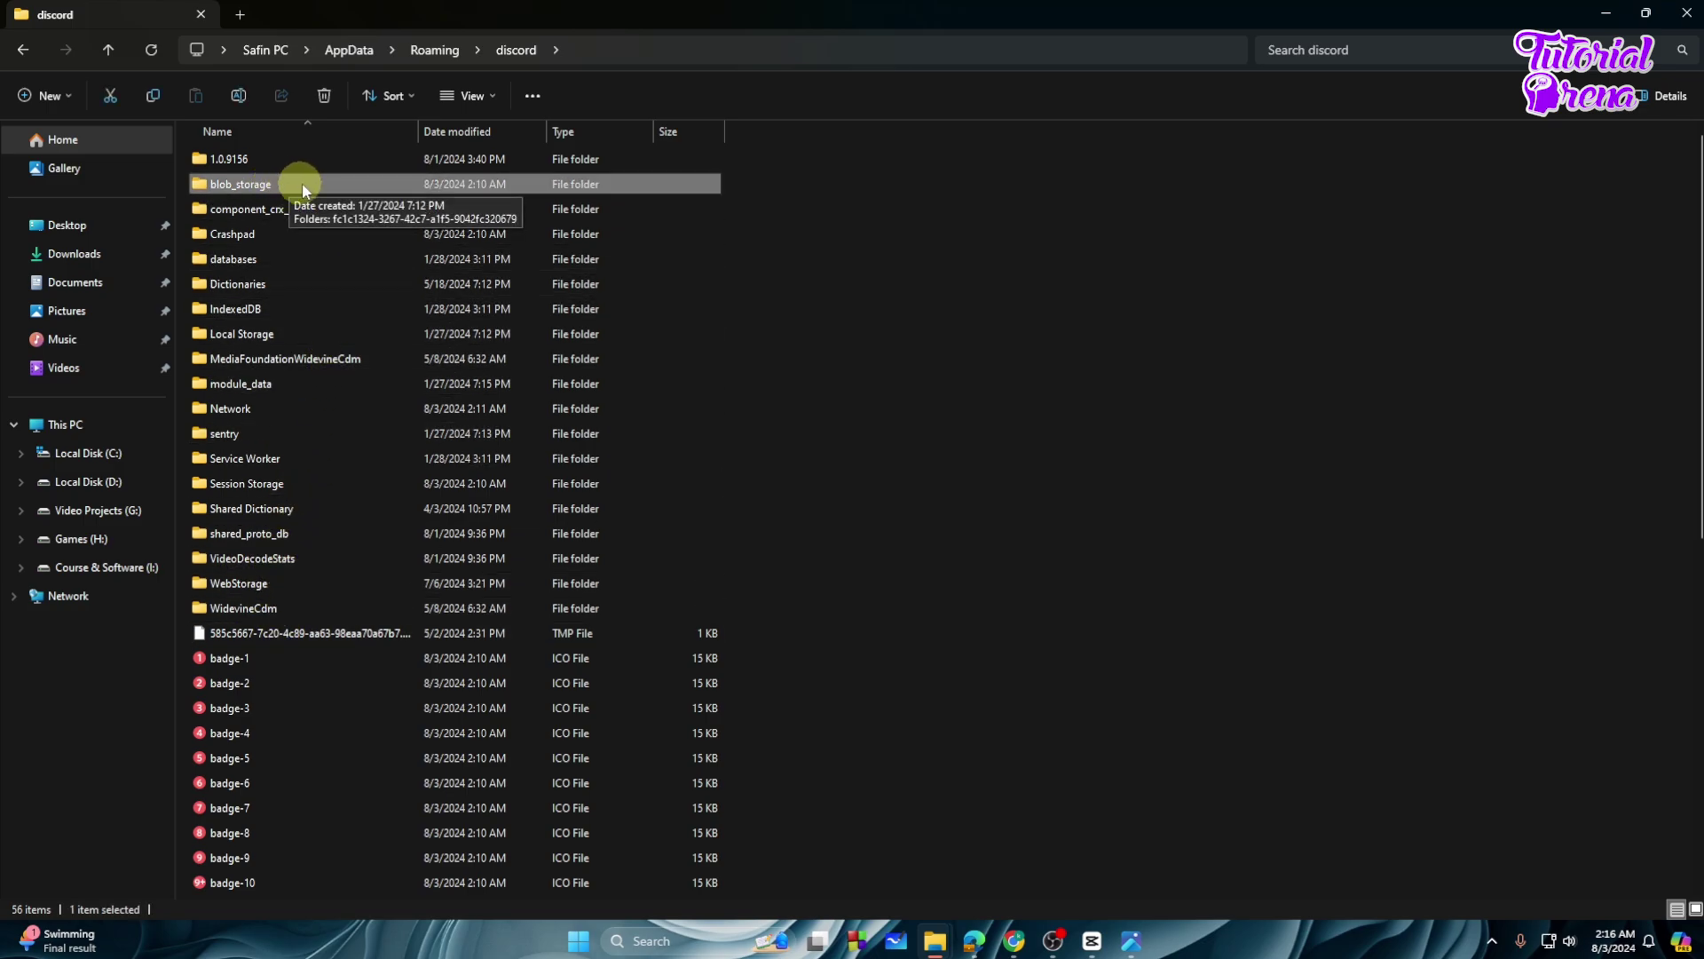
key(Delete)
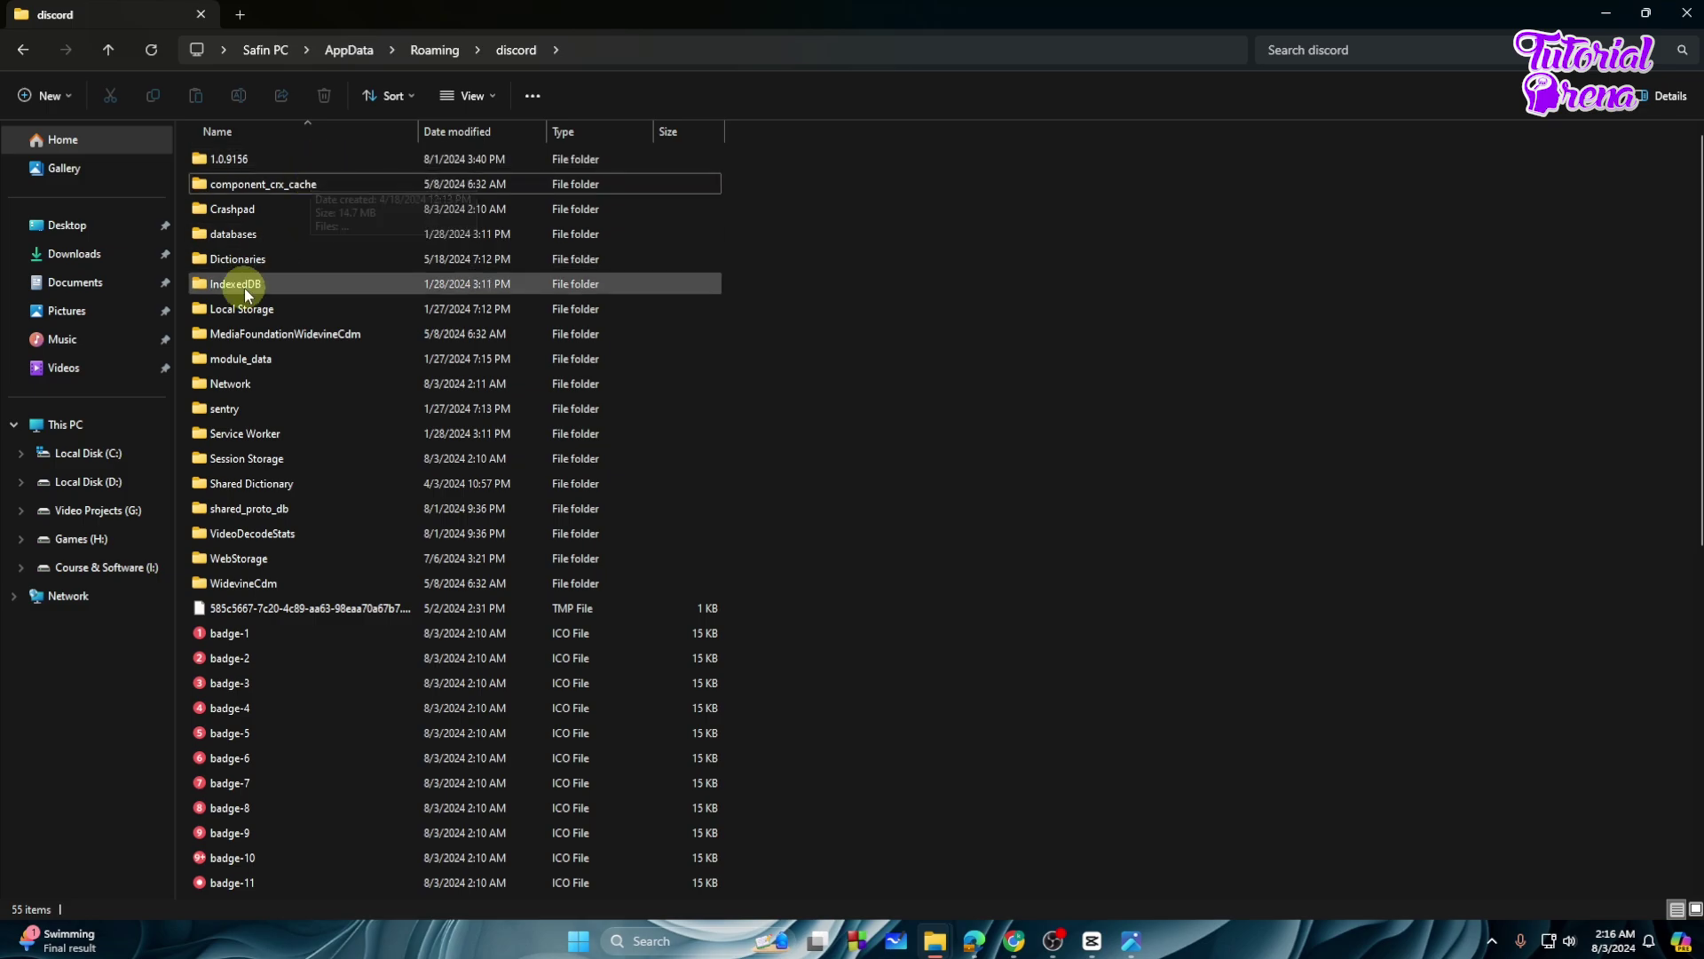
scroll(1142, 375, down, 2)
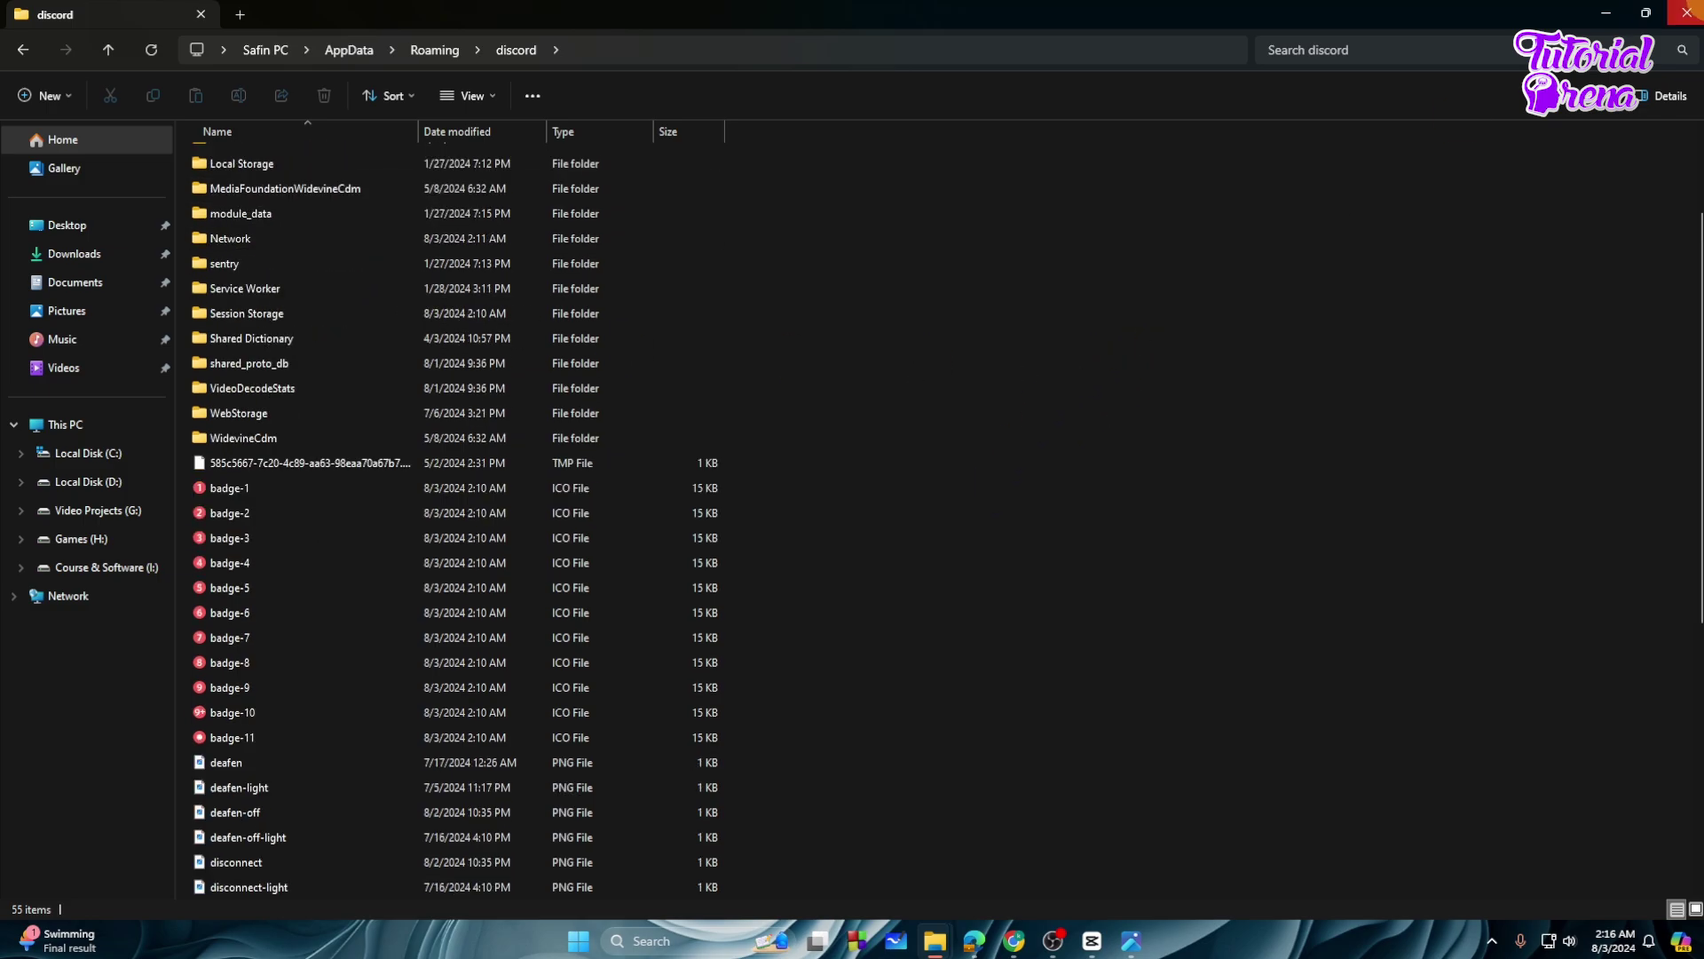
click(1687, 13)
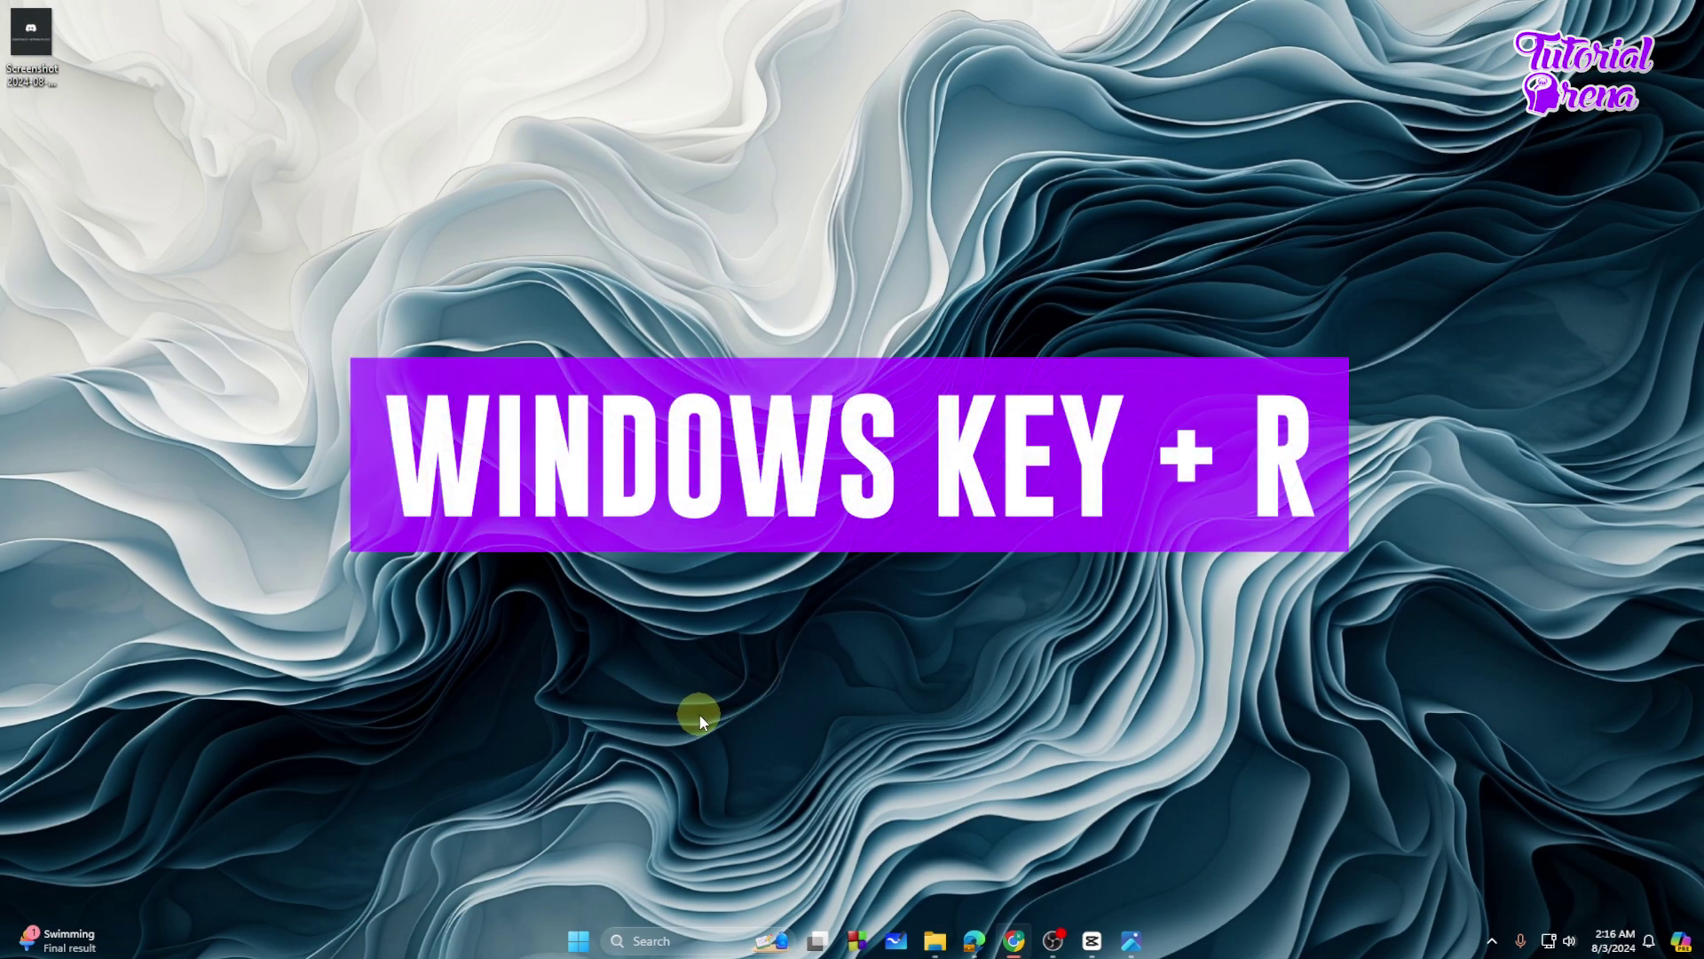
Step: Open the %localappdata% location with the Run command and go to the Discord folder inside Local
key(super+r)
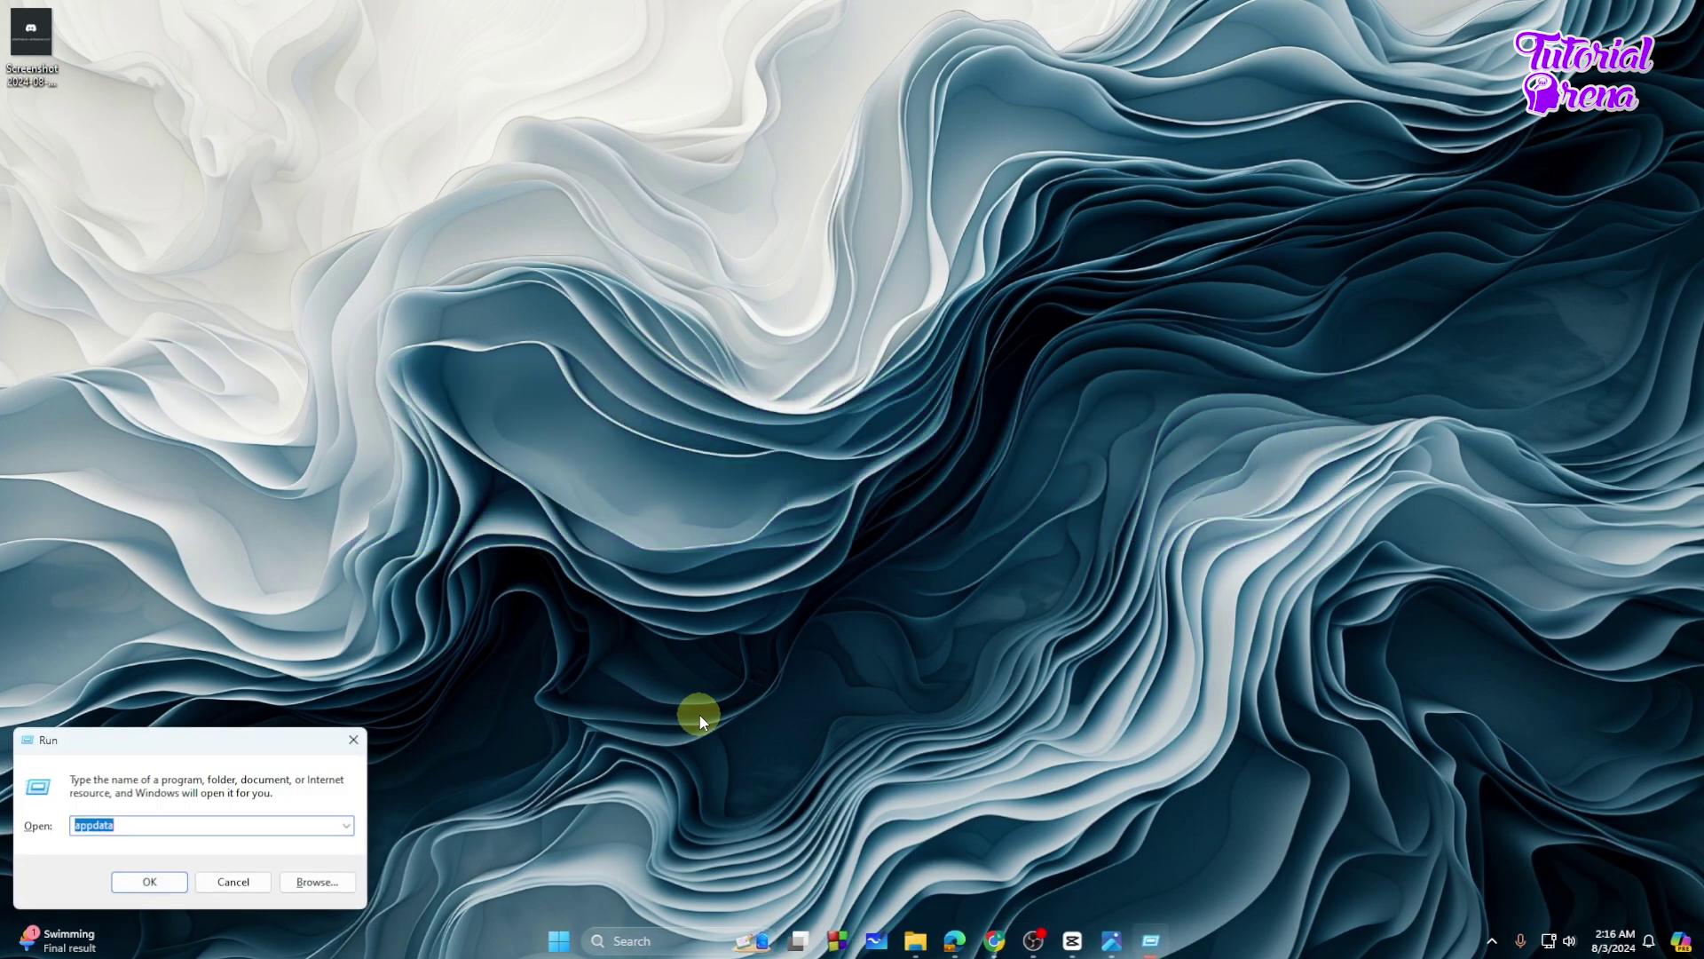
text(%localappdata%)
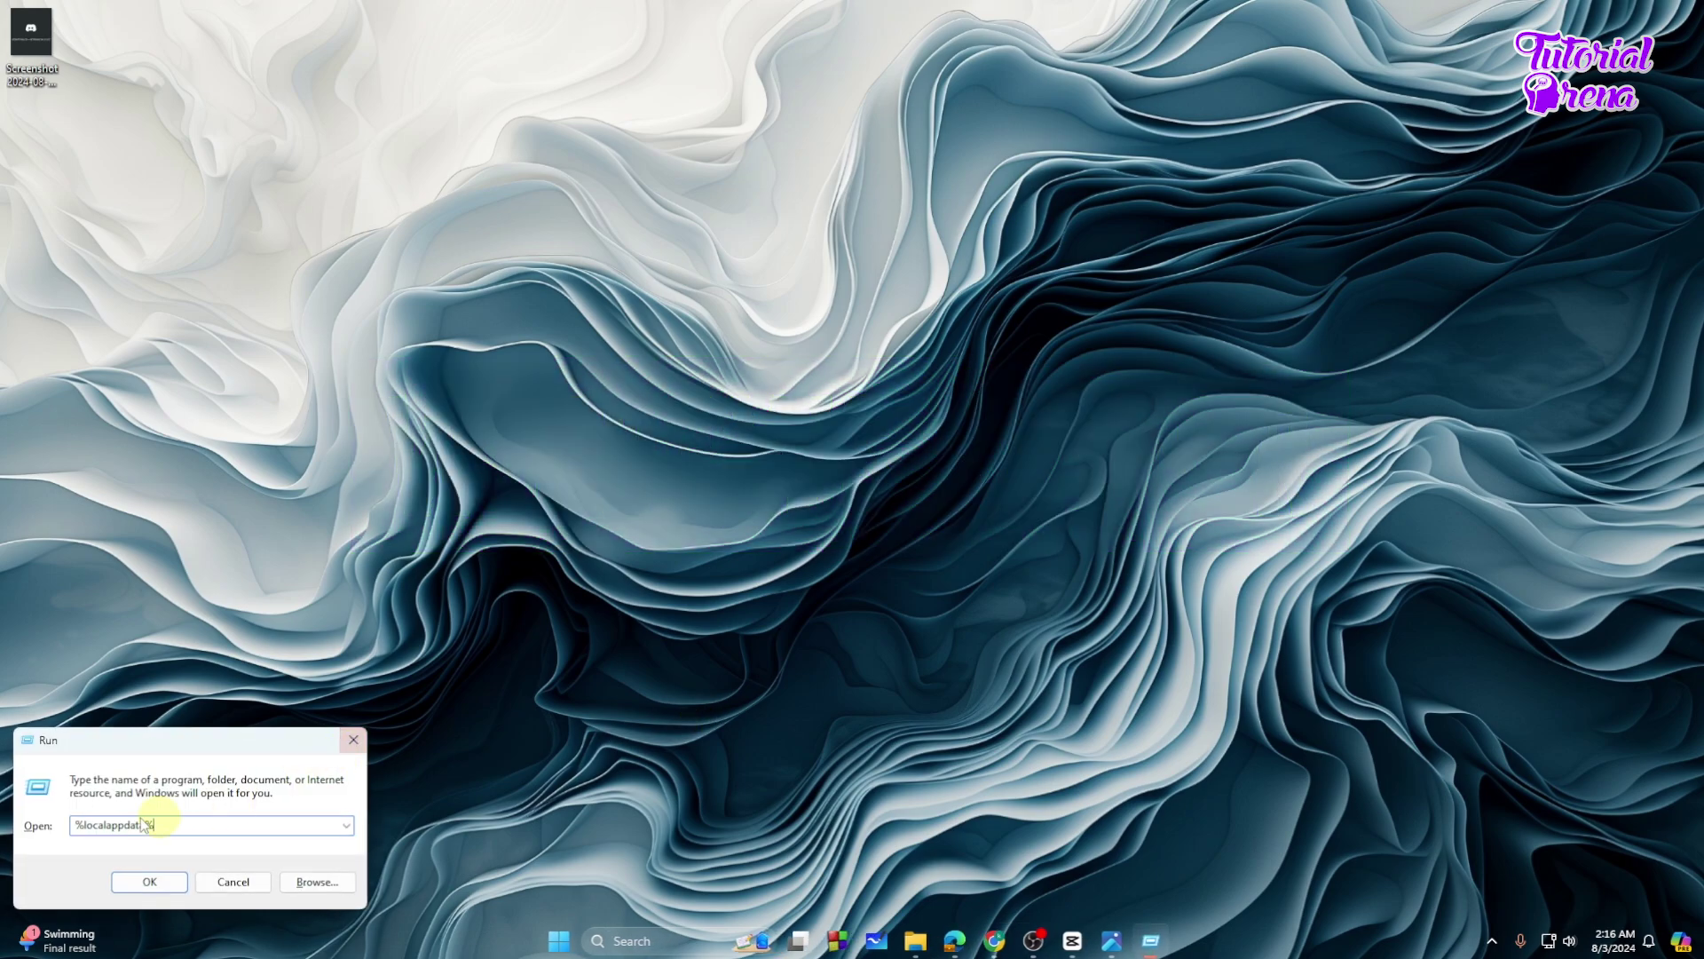
click(158, 882)
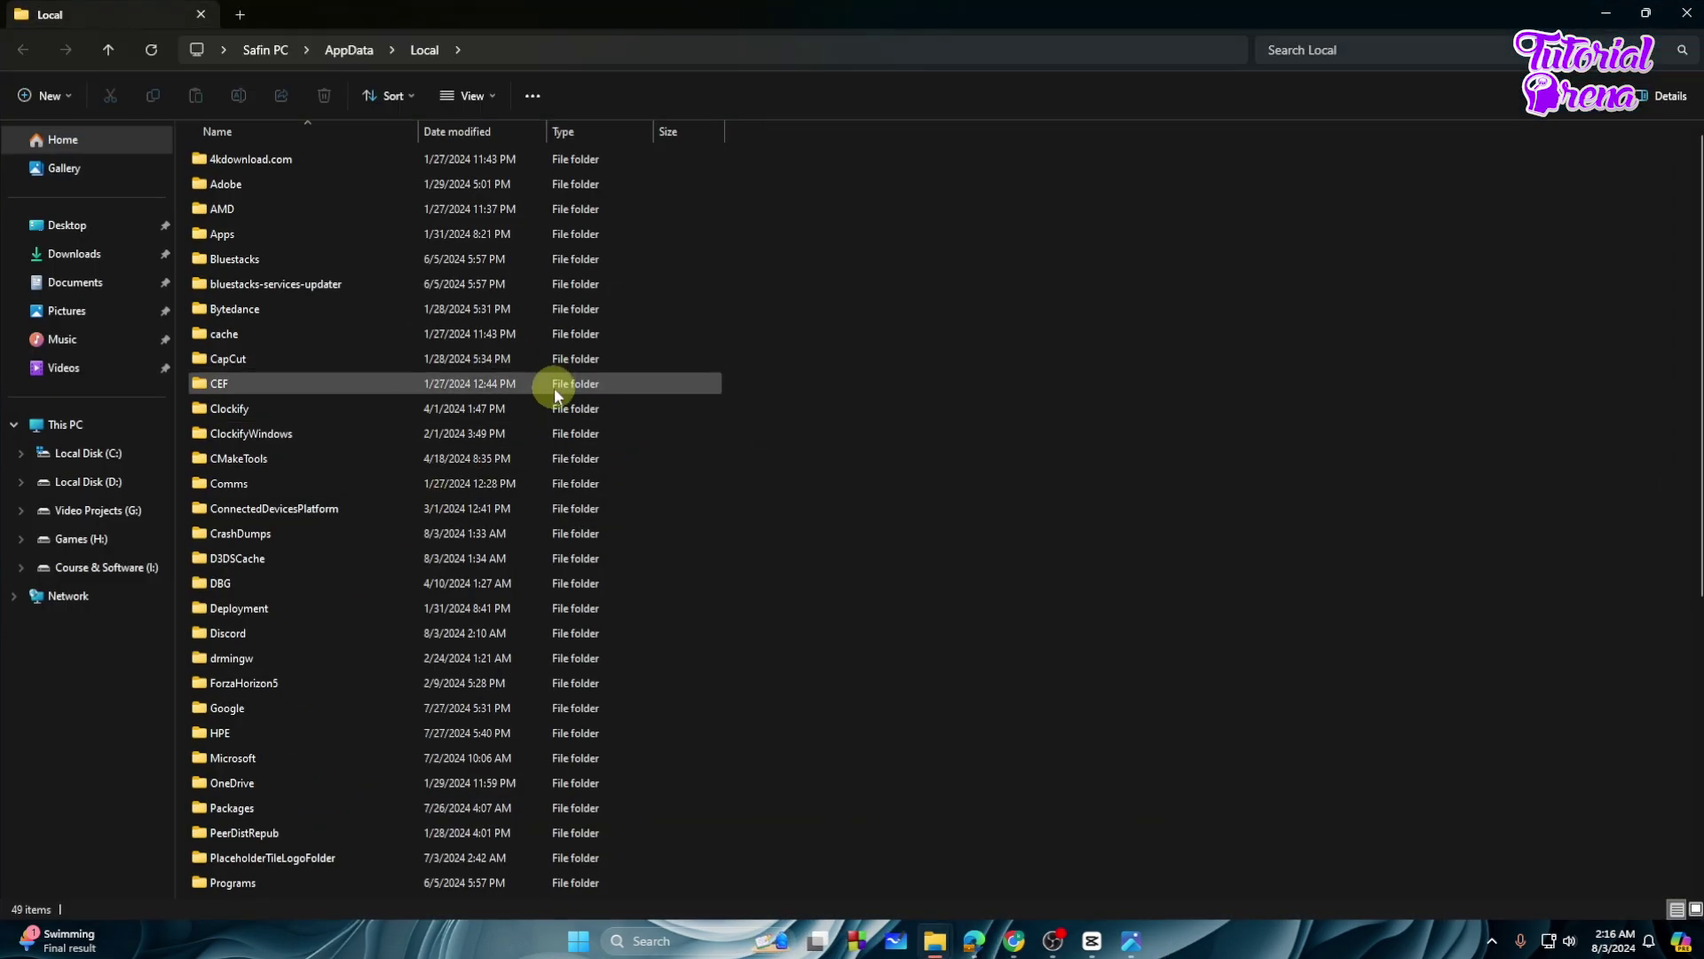
click(401, 584)
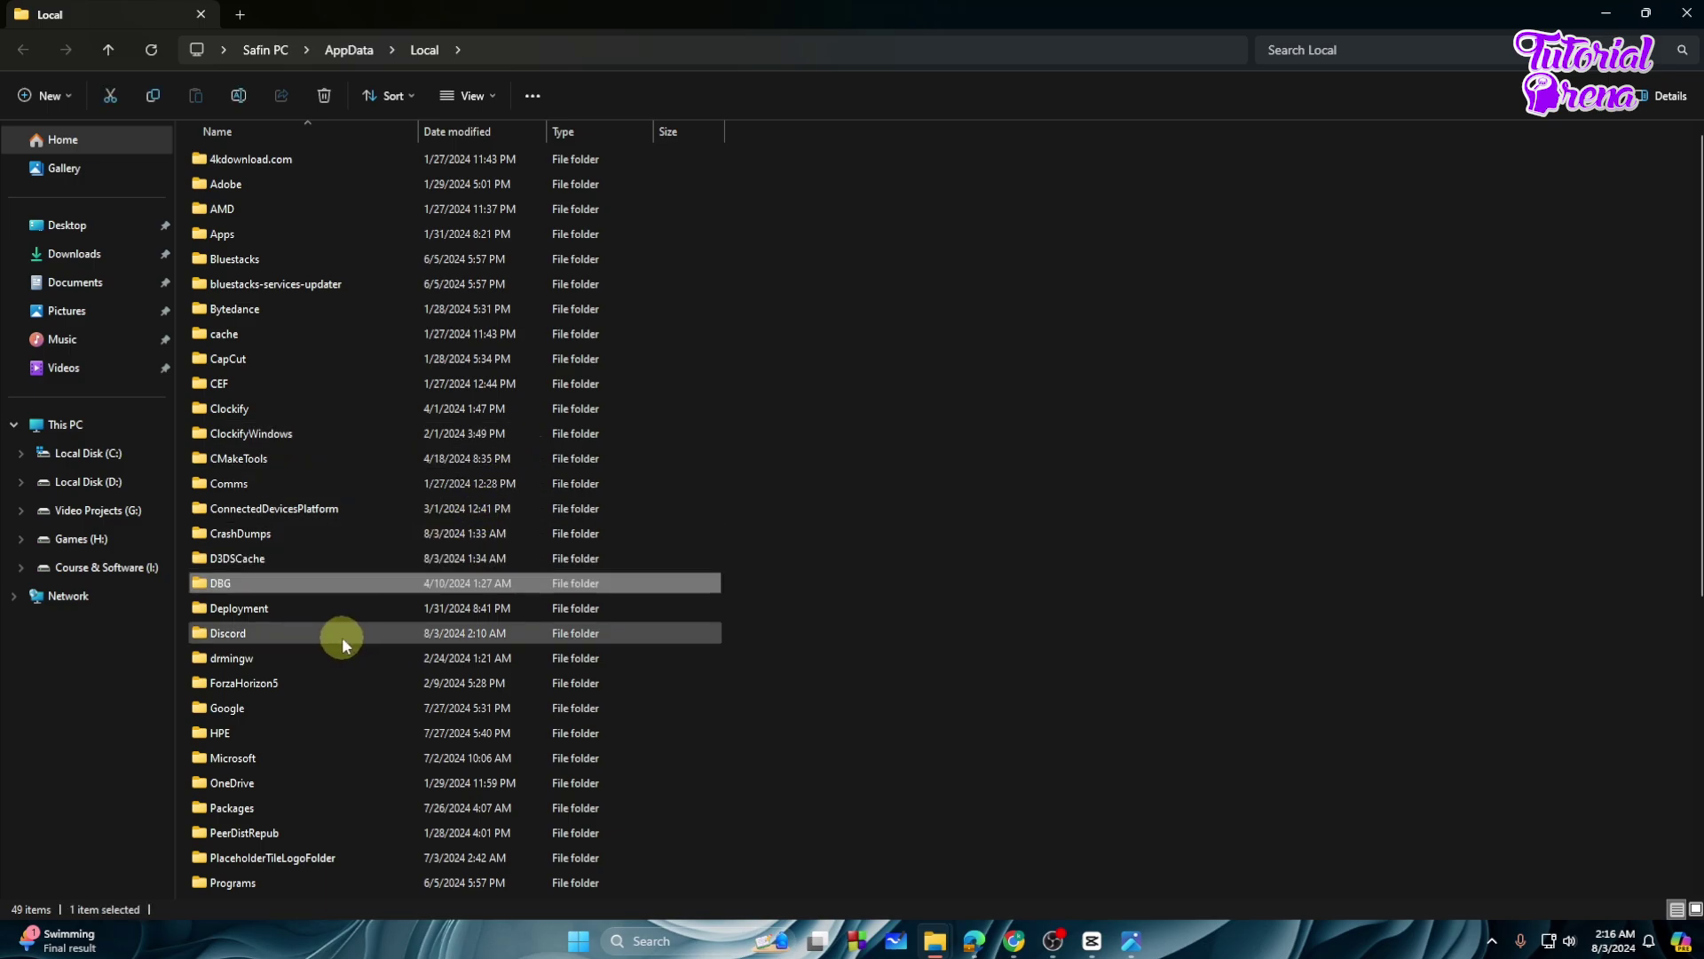
double_click(343, 636)
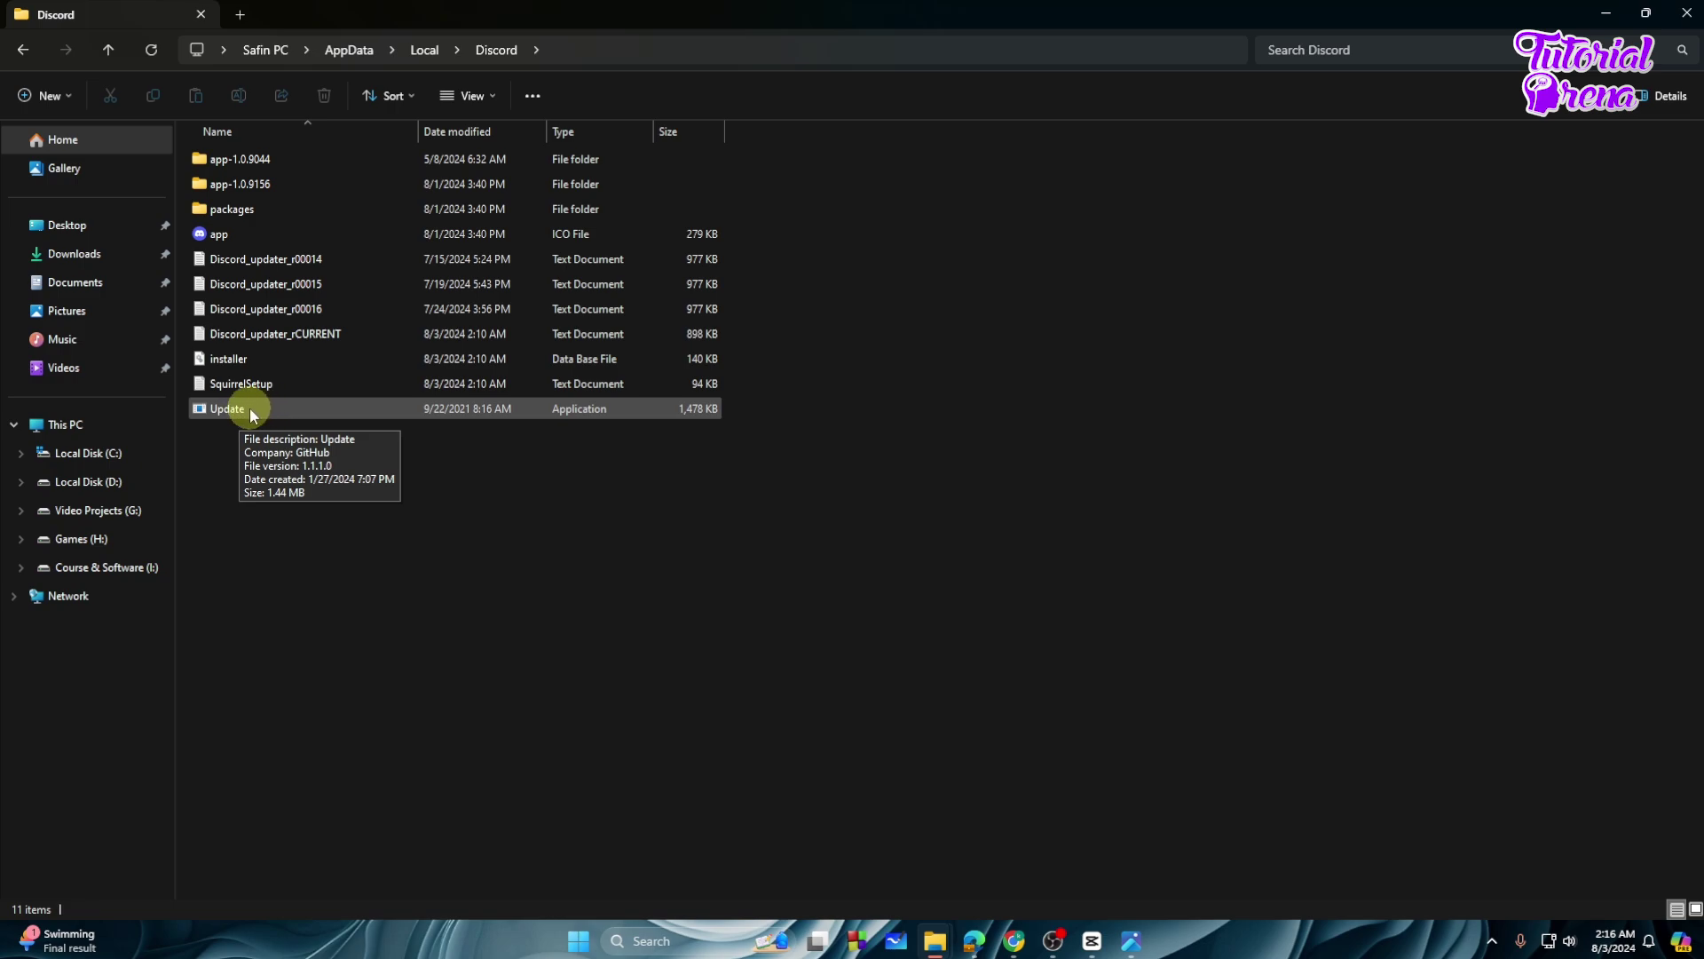
Step: Show the Discord folder's files as large icons, rename the Update application as Update.old, and close the folder window
key(ctrl+shift+5)
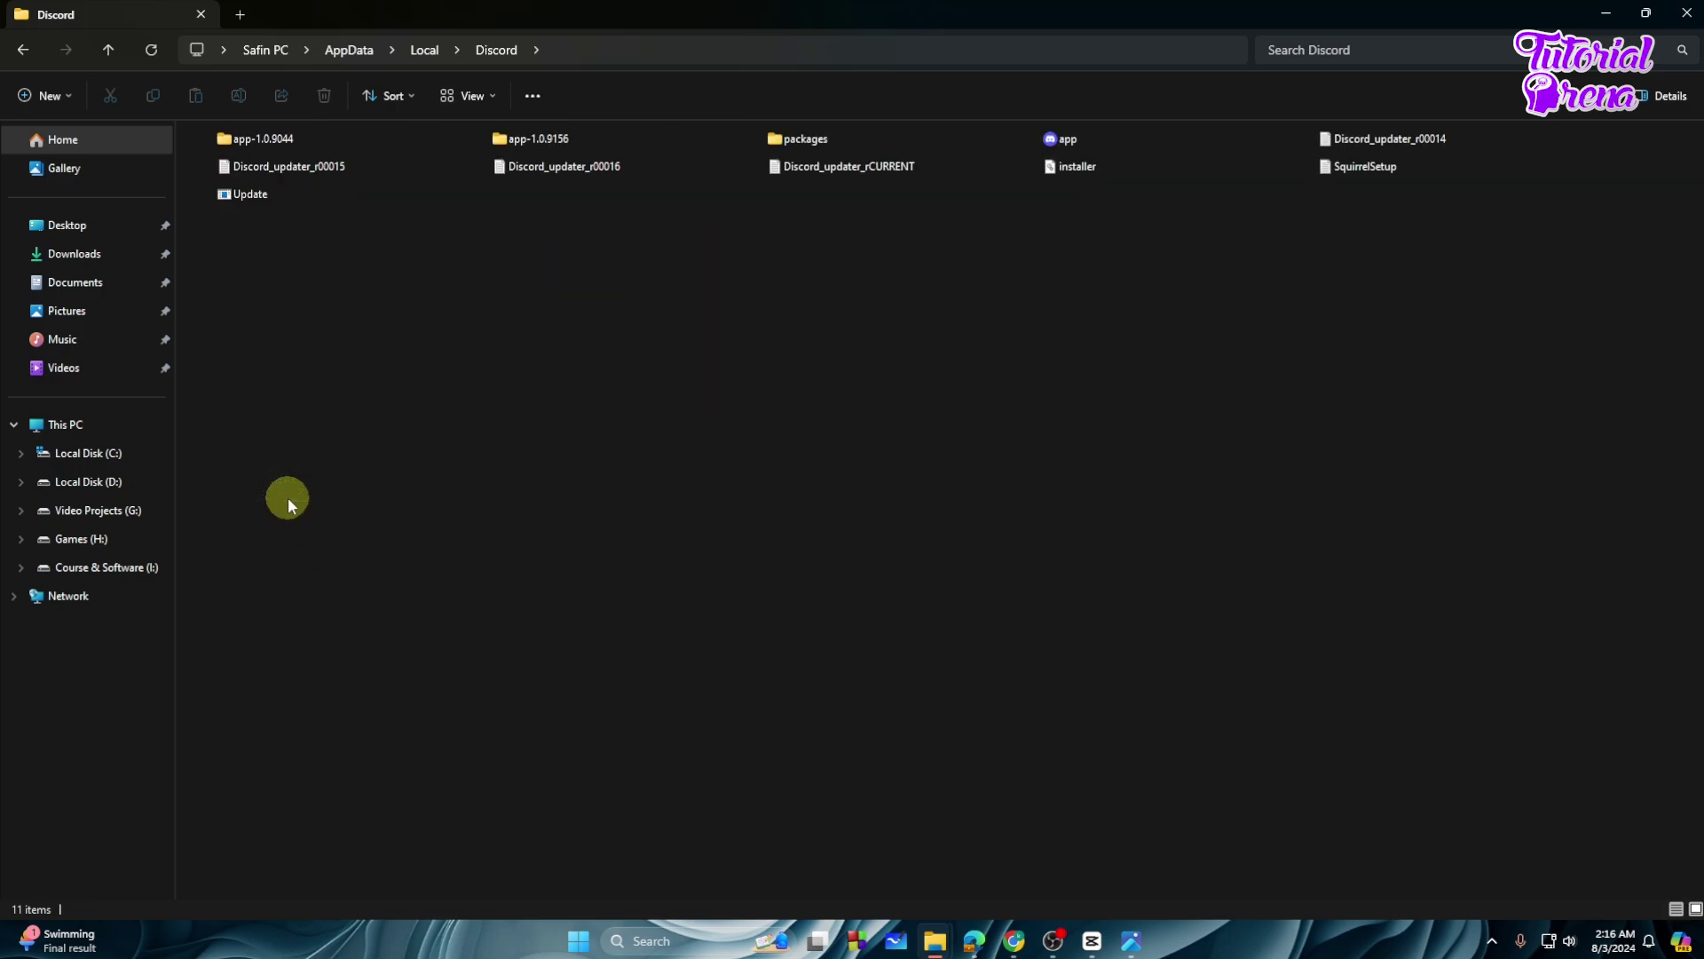
key(ctrl+shift+2)
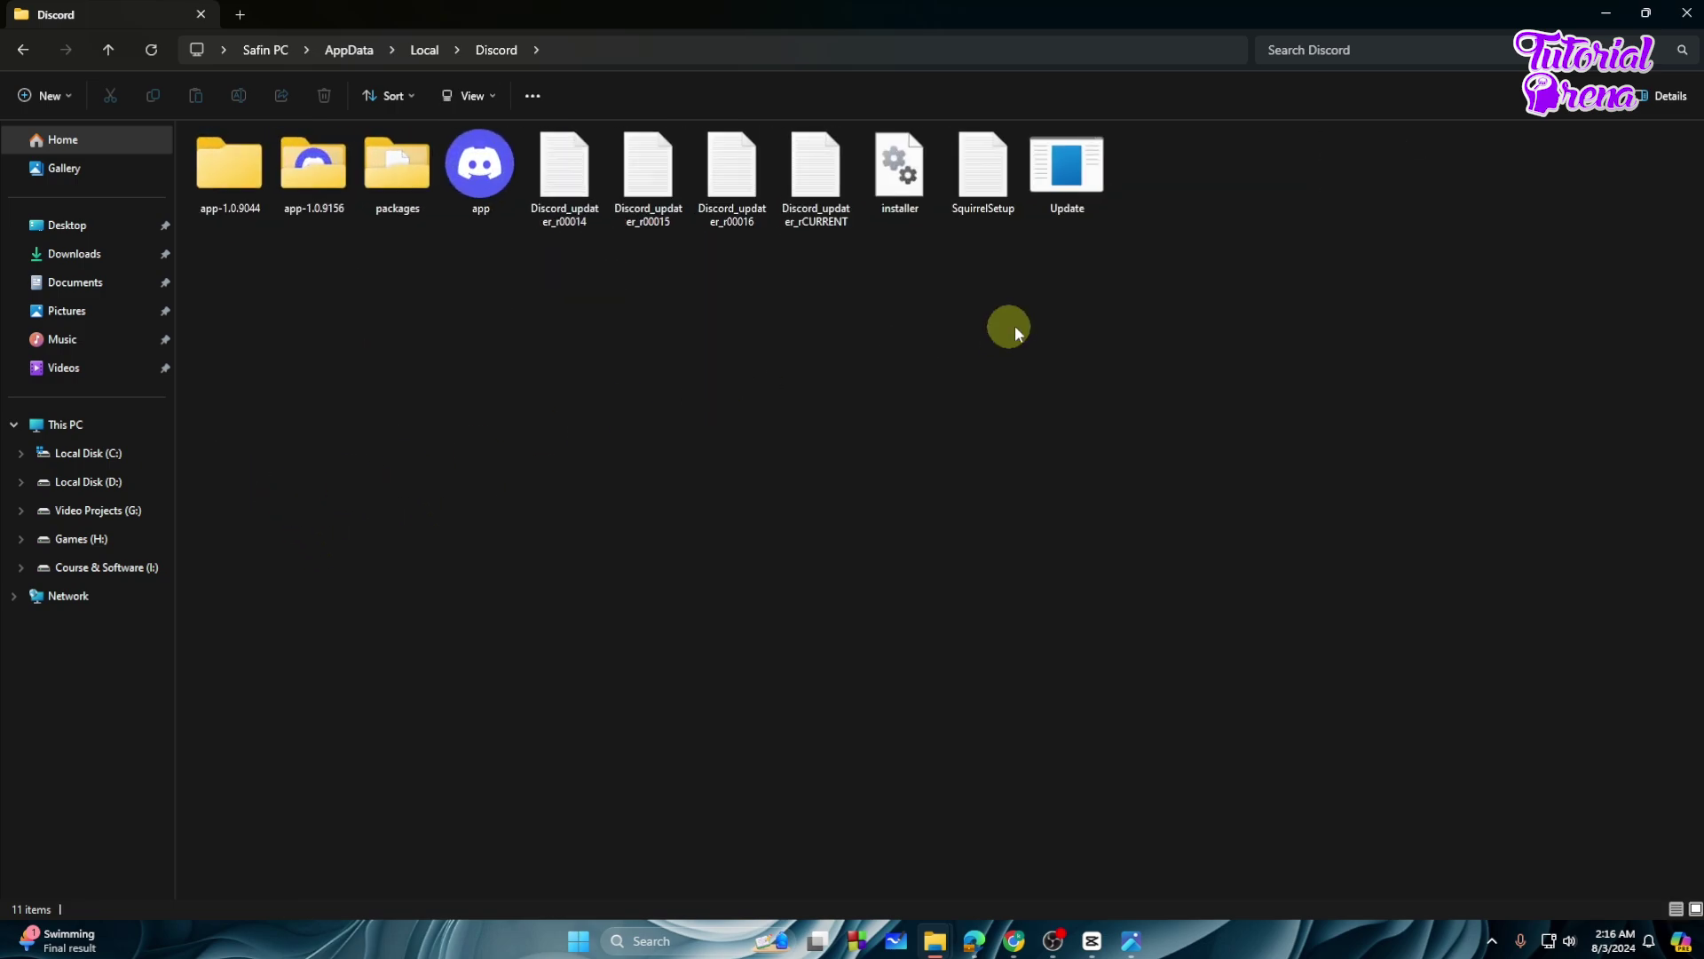
right_click(1065, 186)
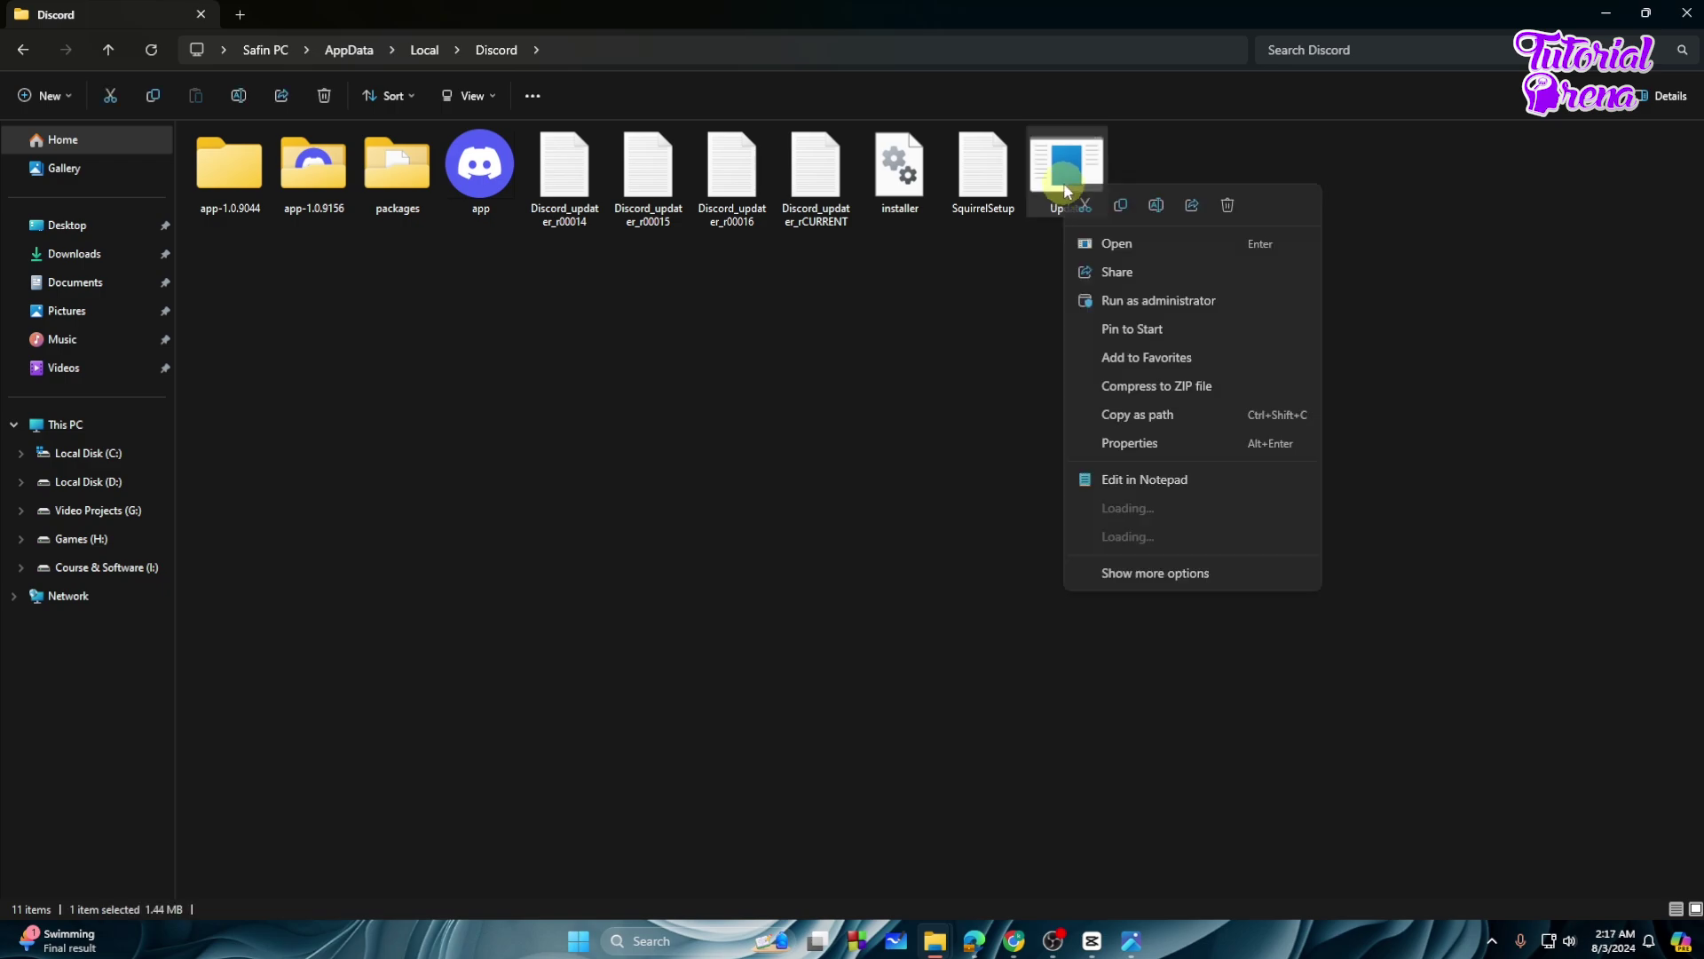
click(1152, 572)
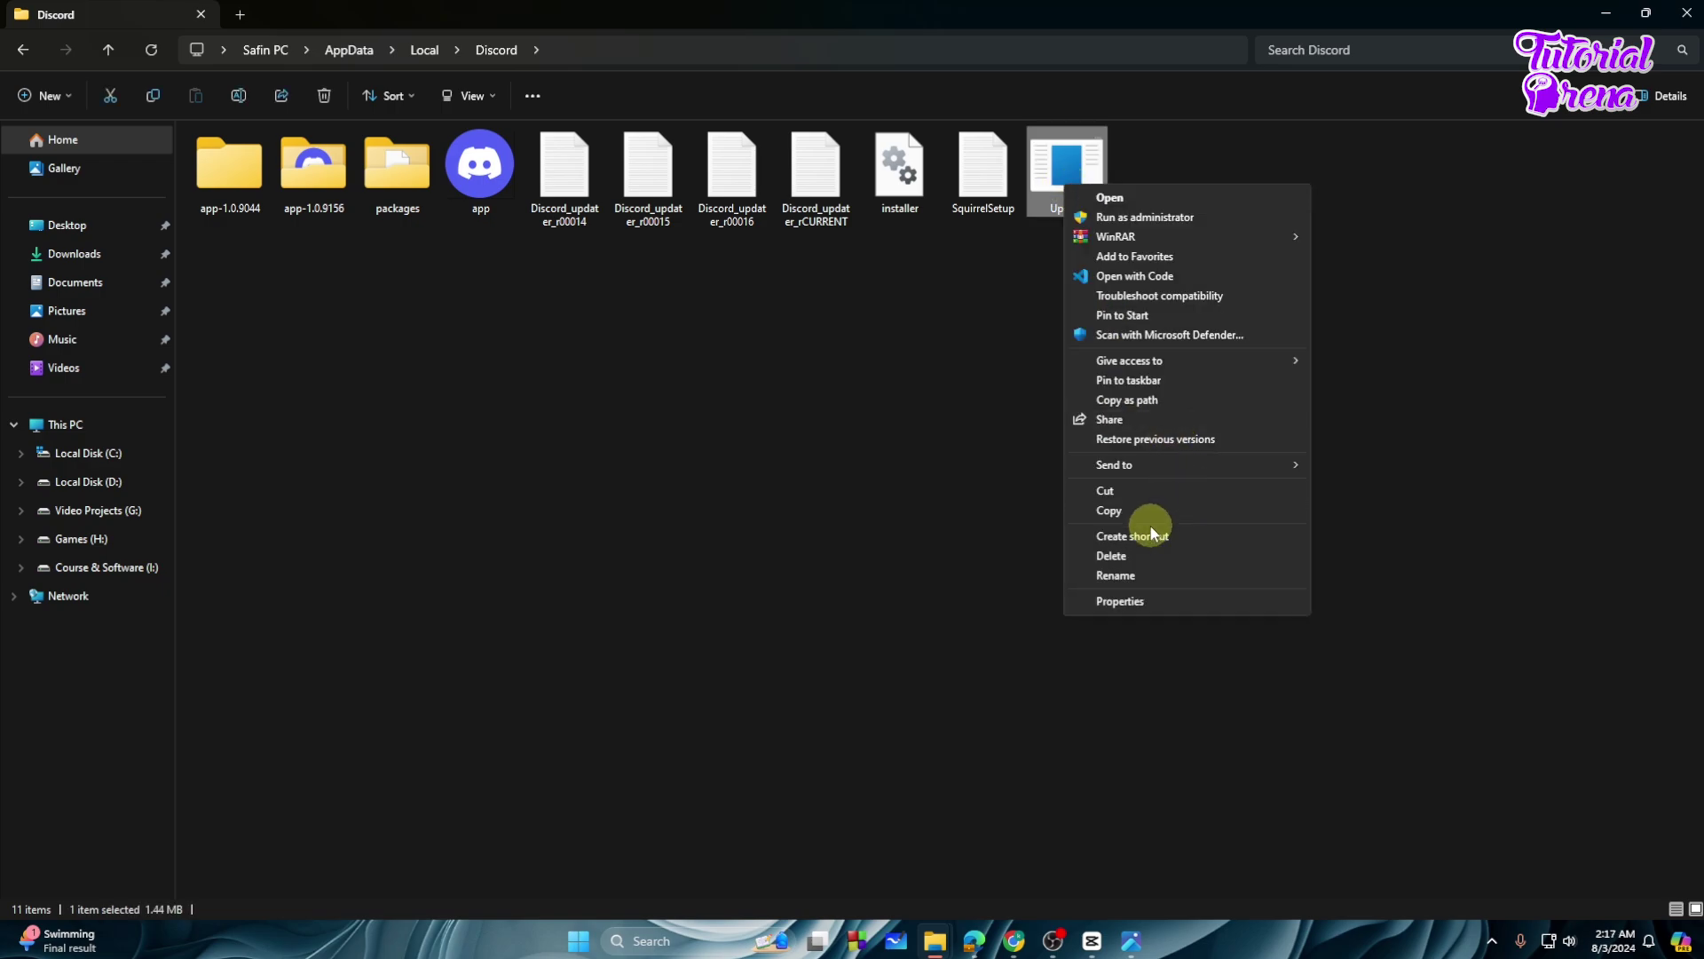
click(1120, 575)
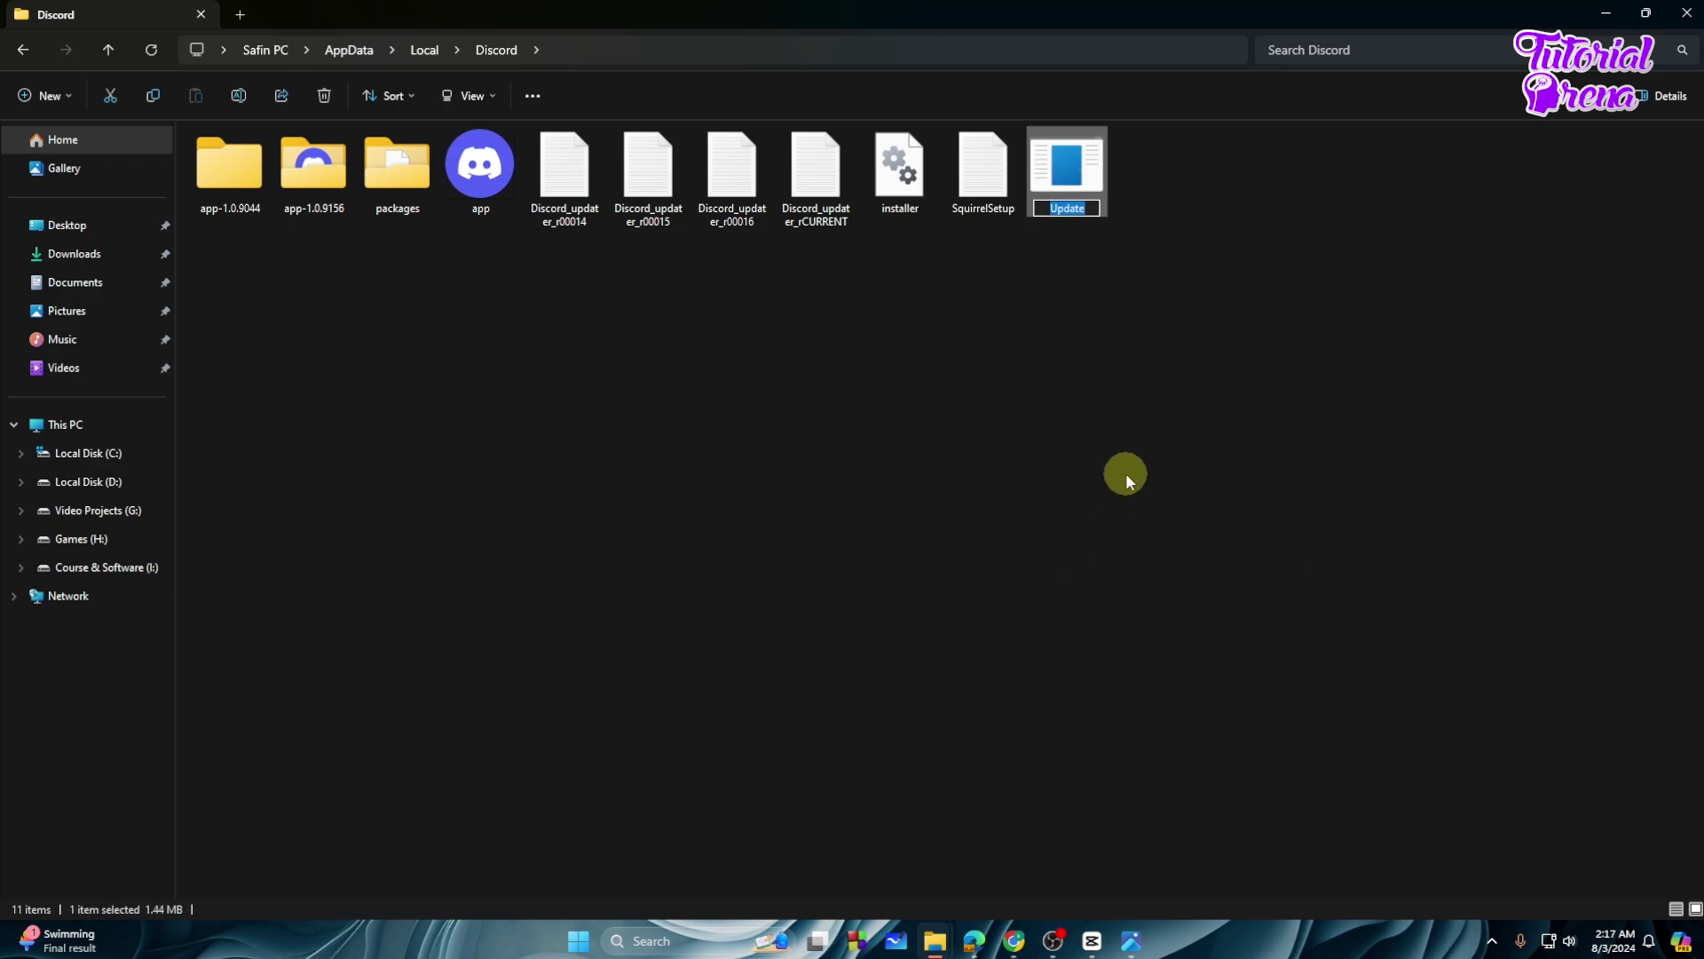
key(Right)
text(.old)
key(Return)
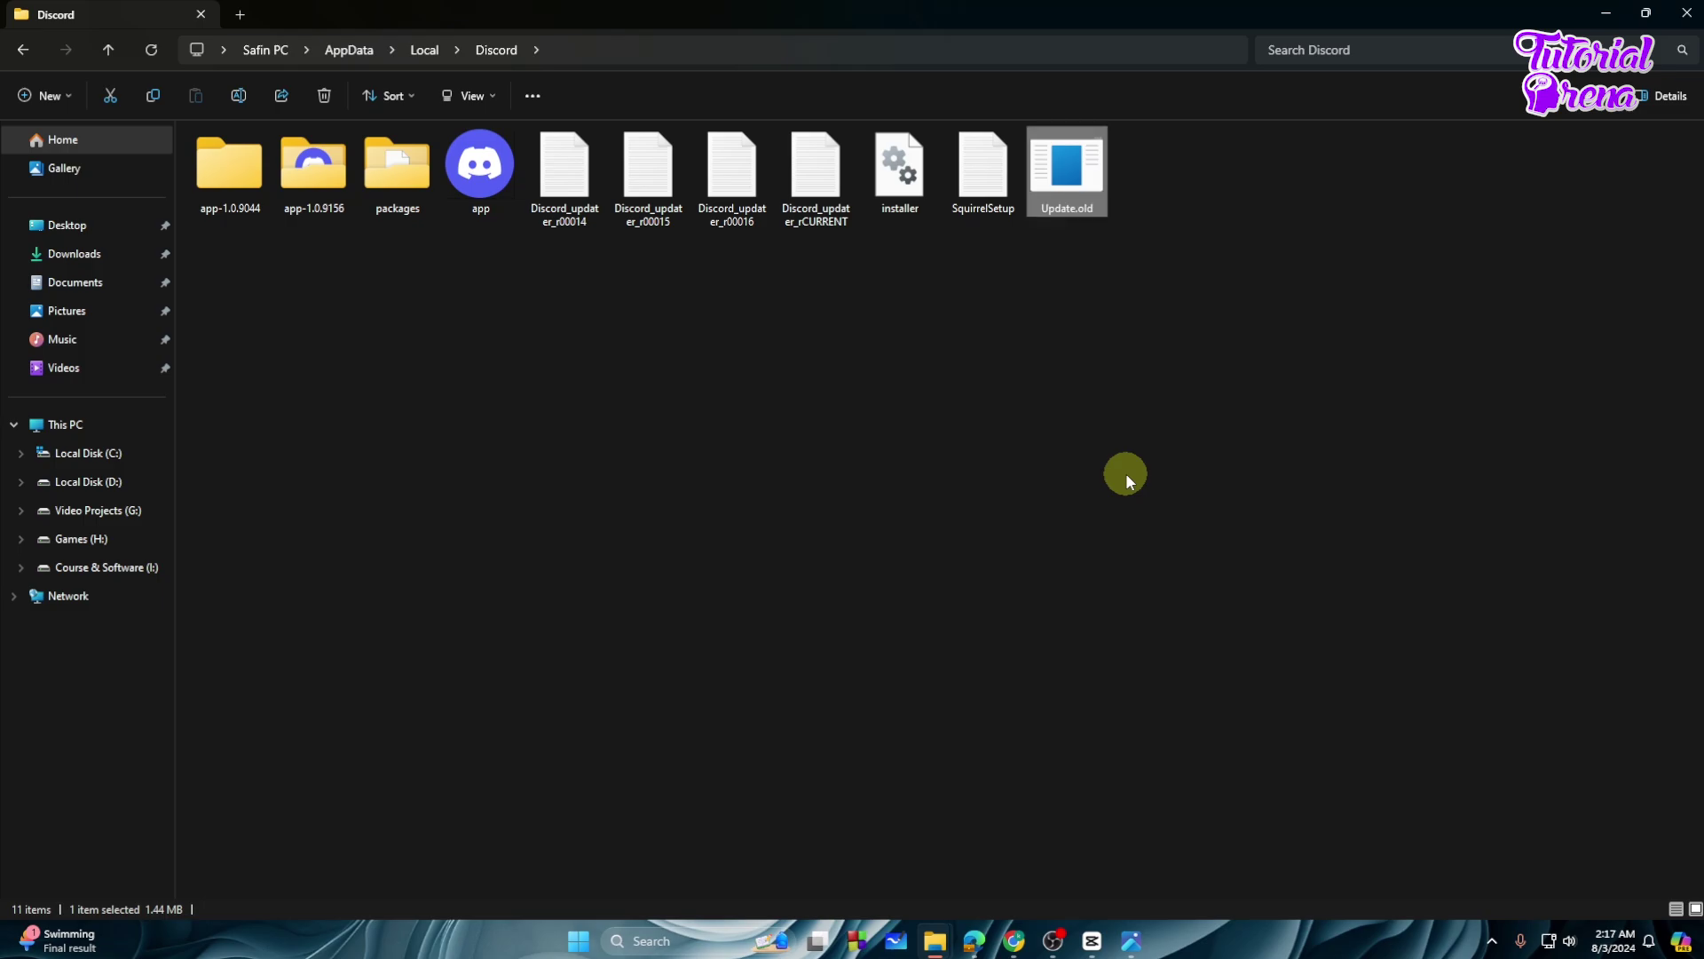
click(1125, 472)
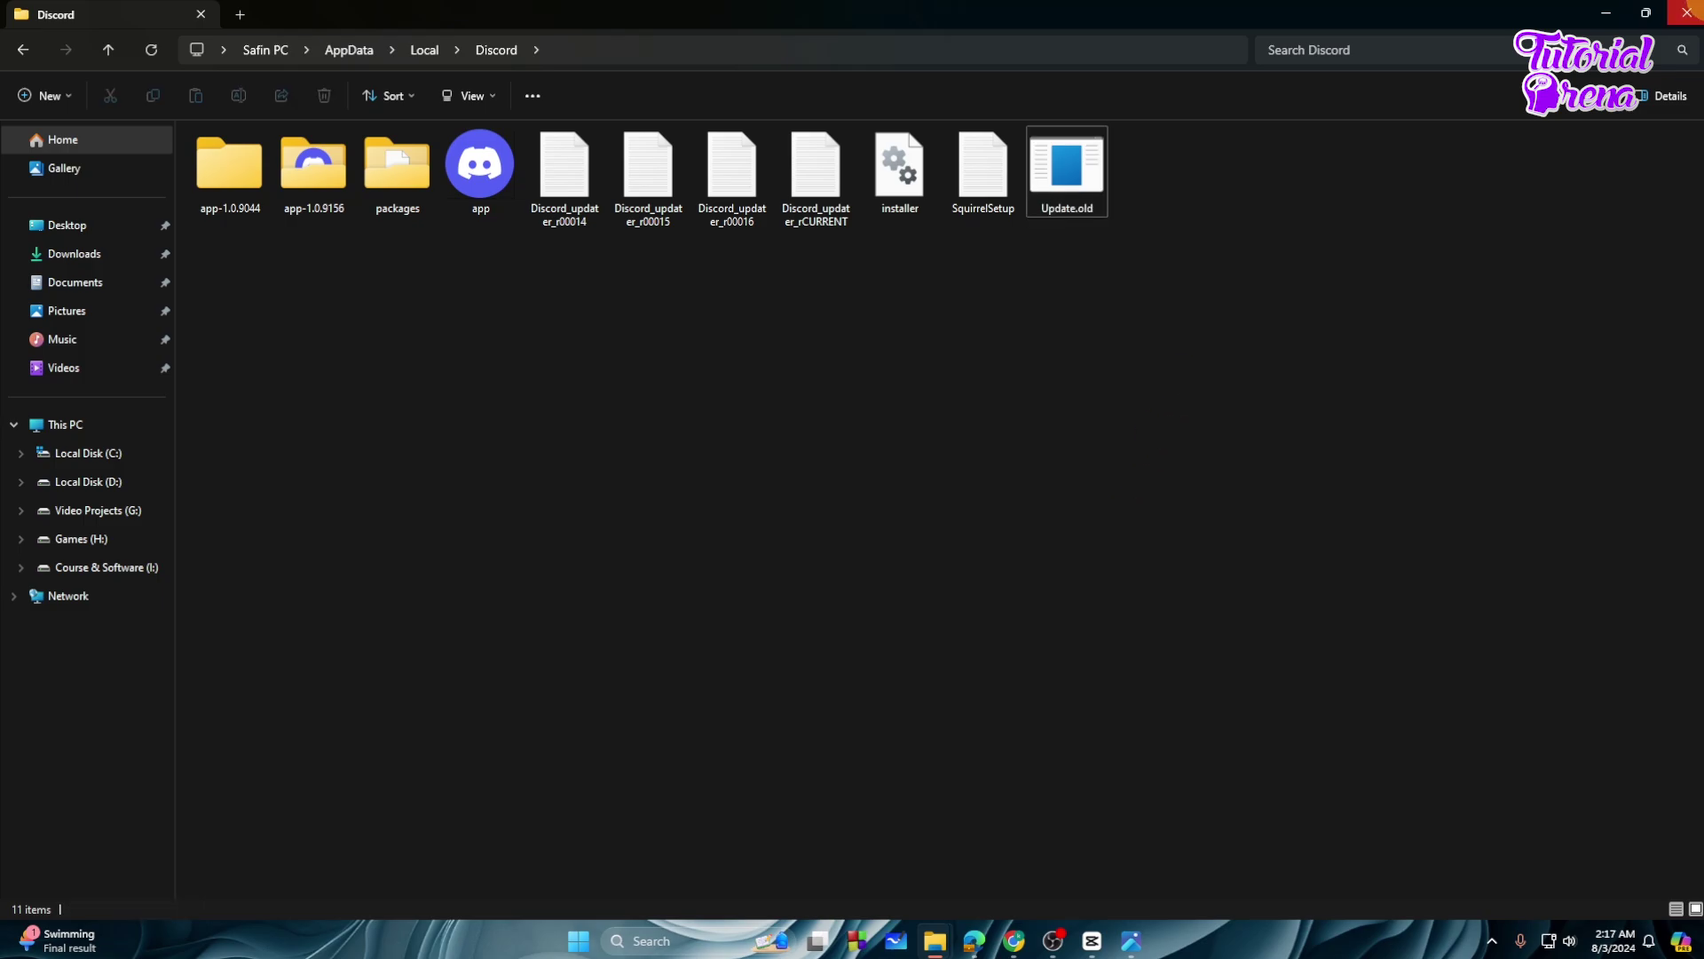
click(1687, 12)
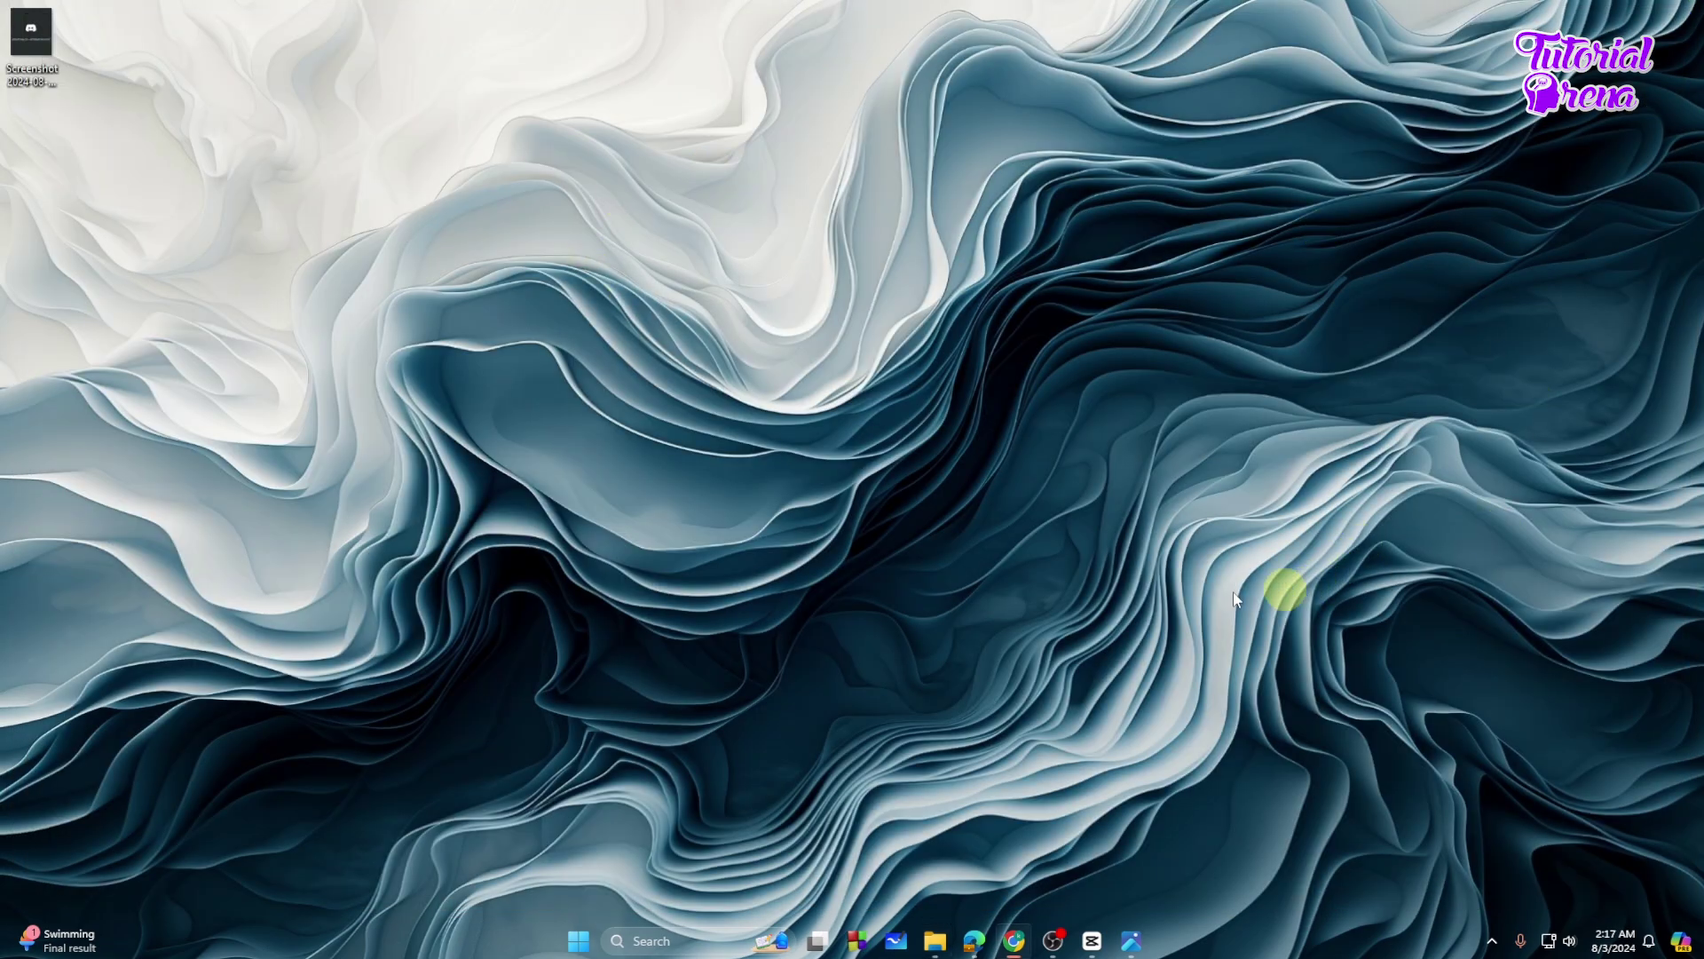
Step: View the computer's power options, including Restart, and dismiss them without choosing one
click(559, 950)
click(1075, 879)
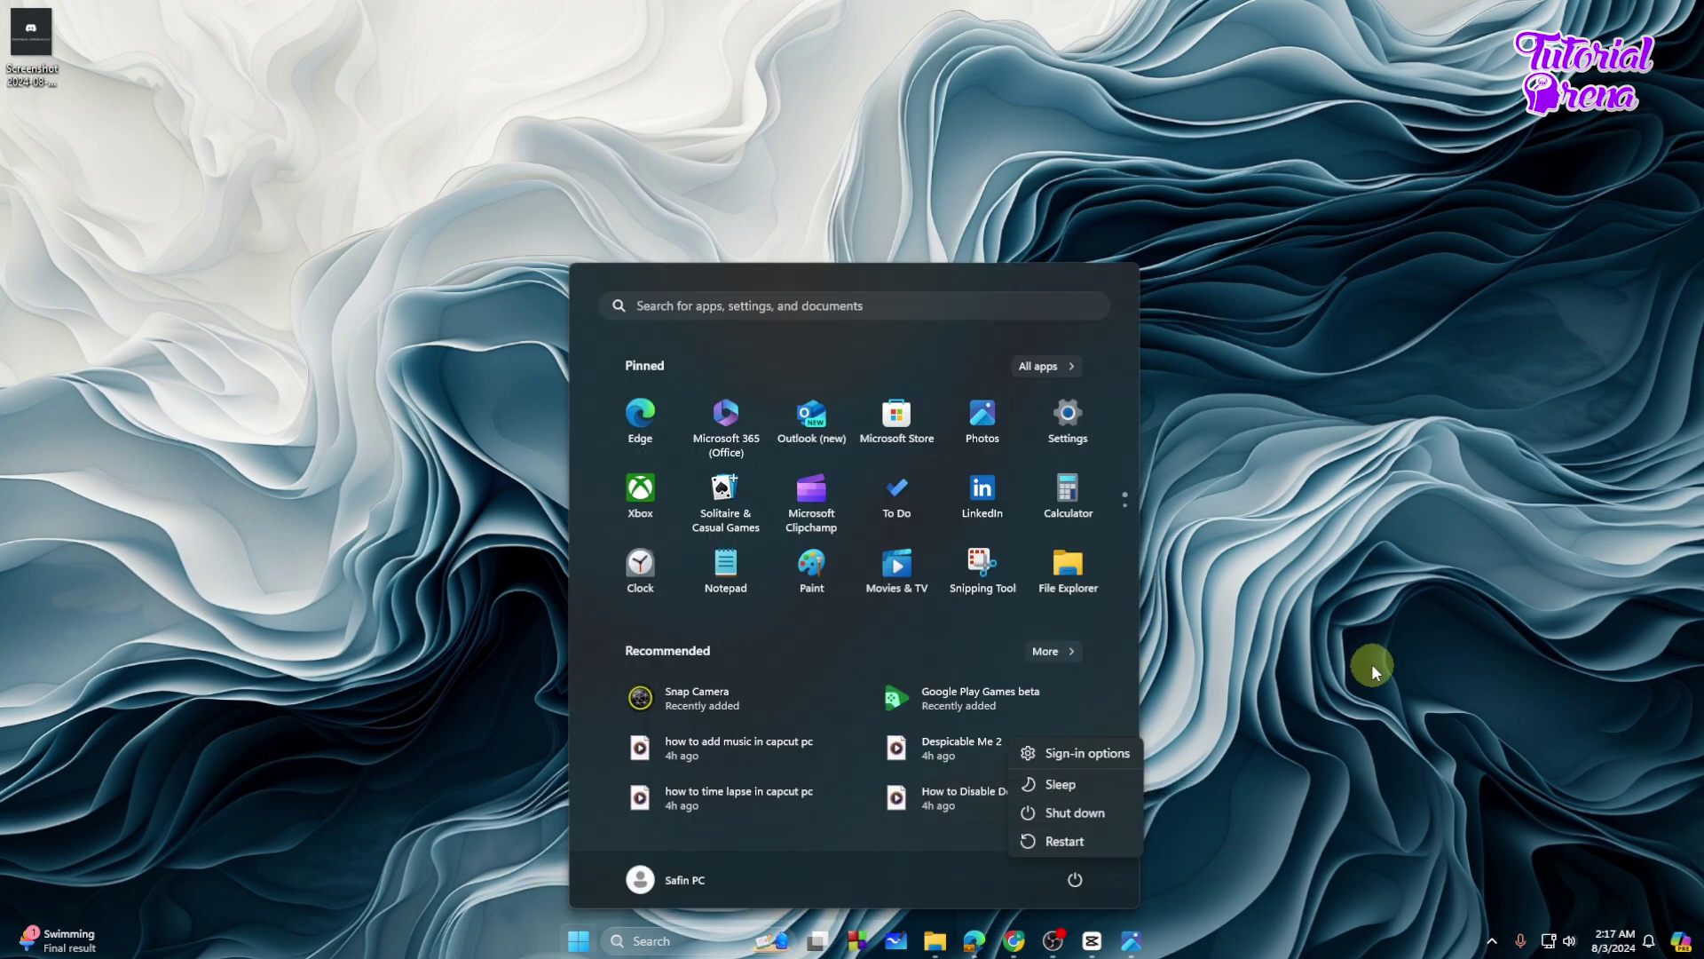
click(1337, 635)
click(1250, 605)
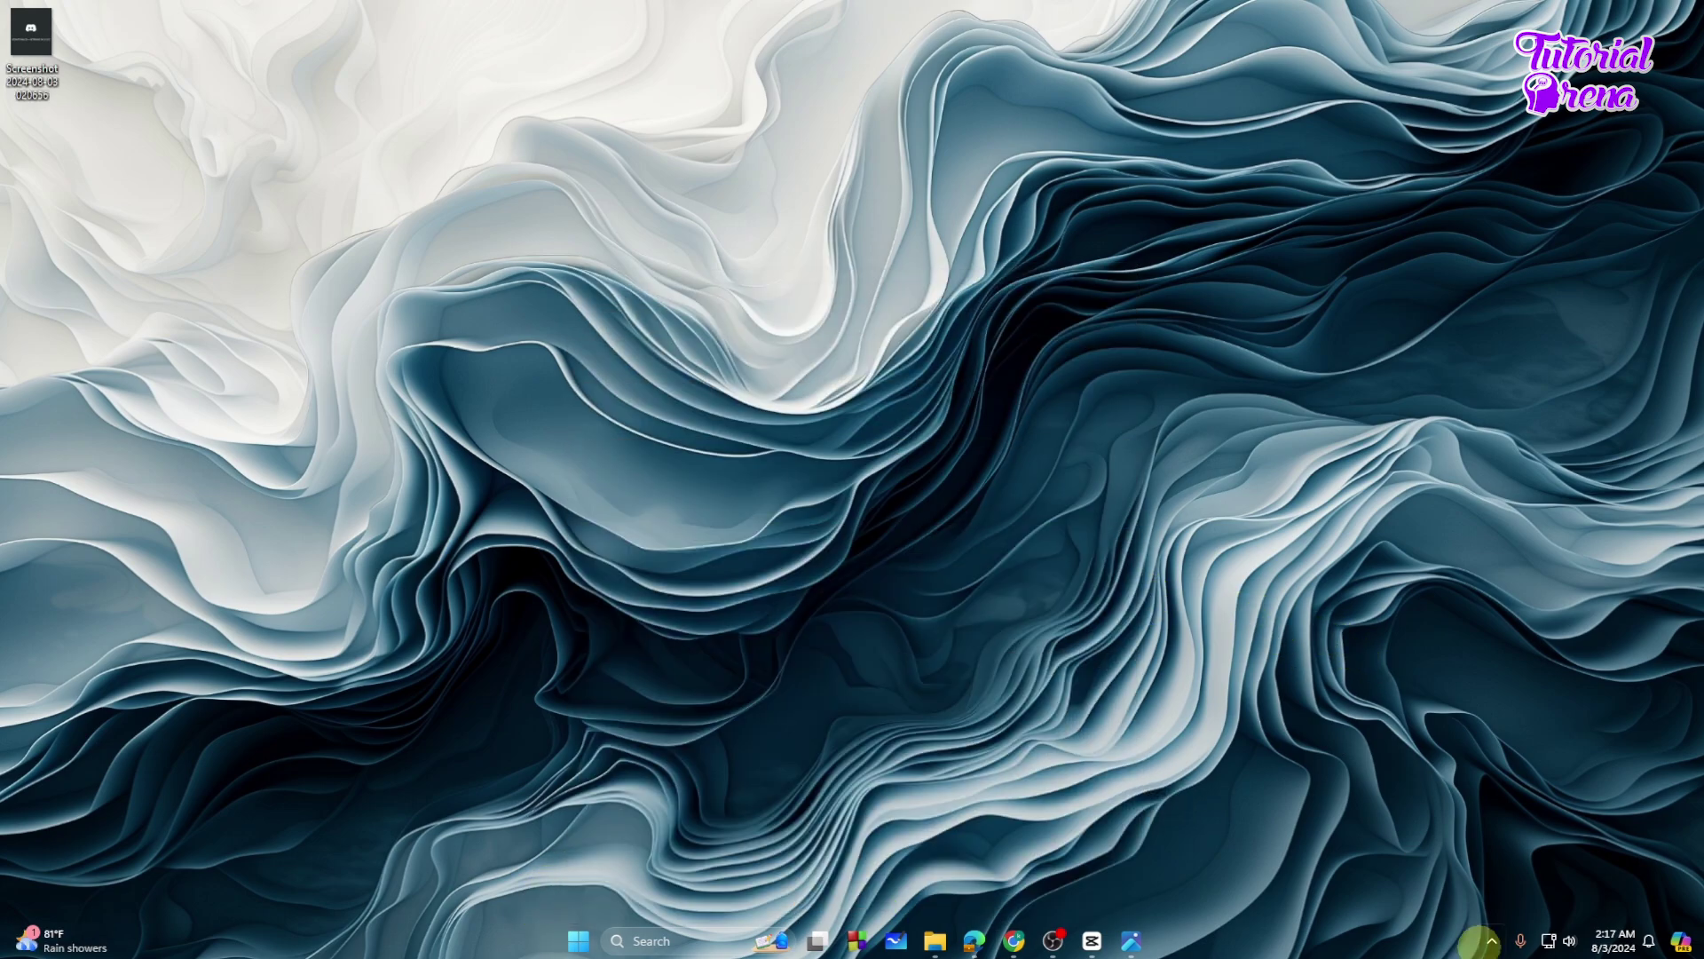
click(1491, 941)
click(737, 406)
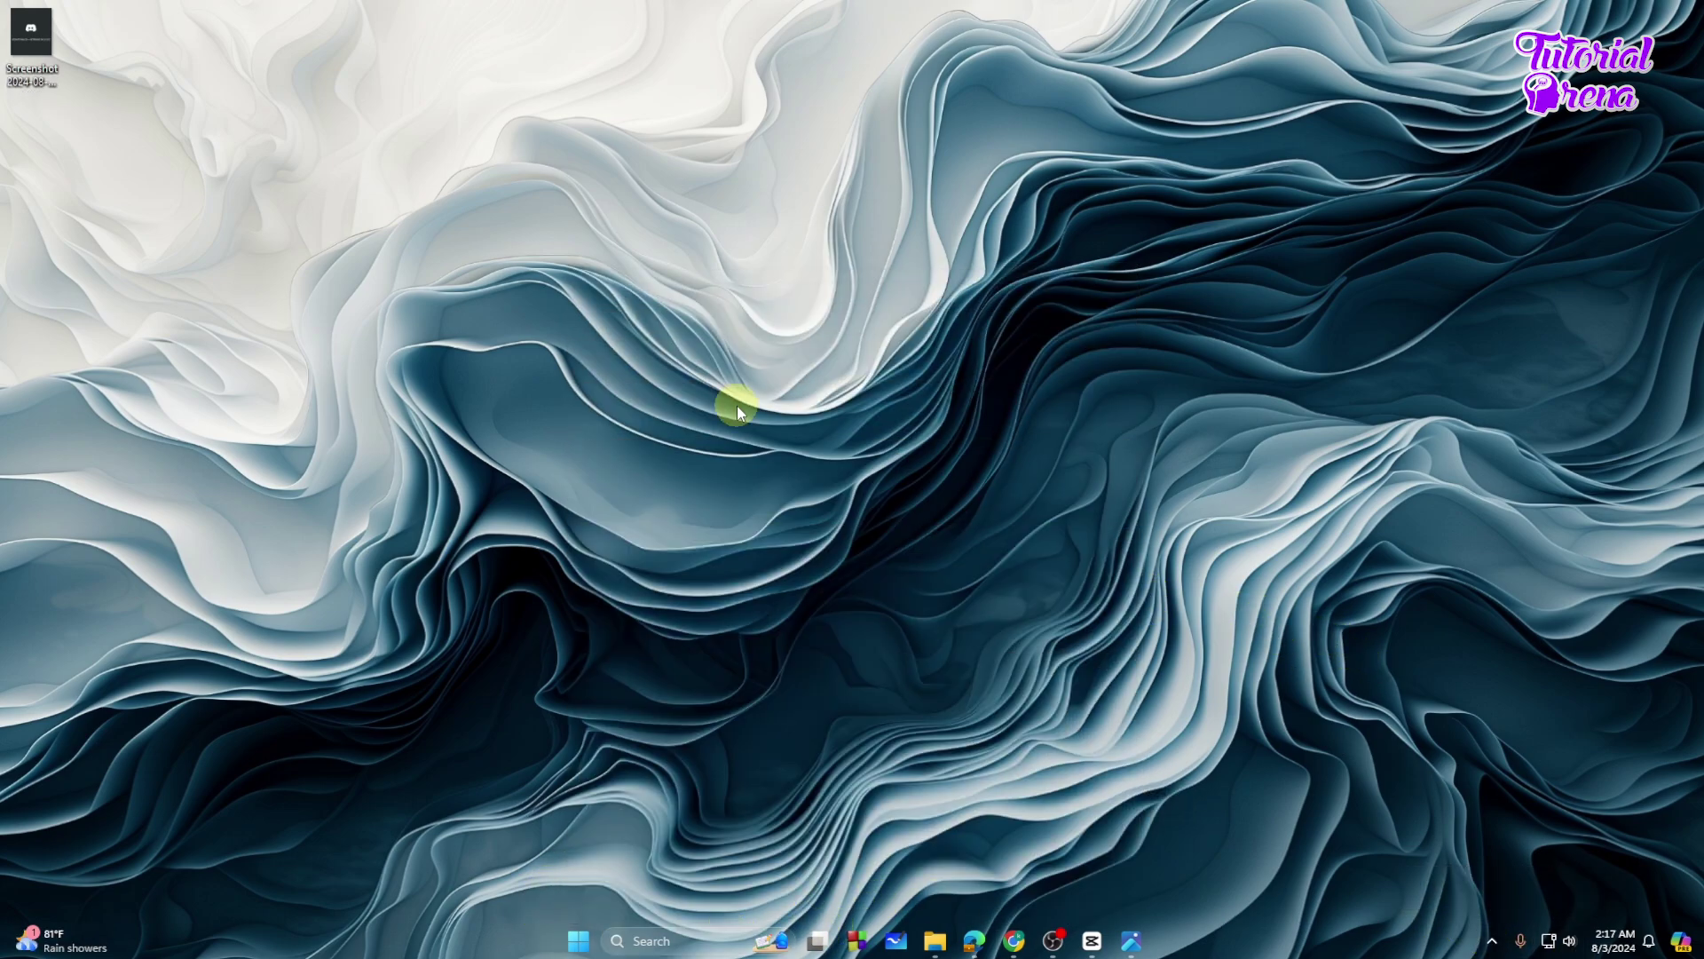